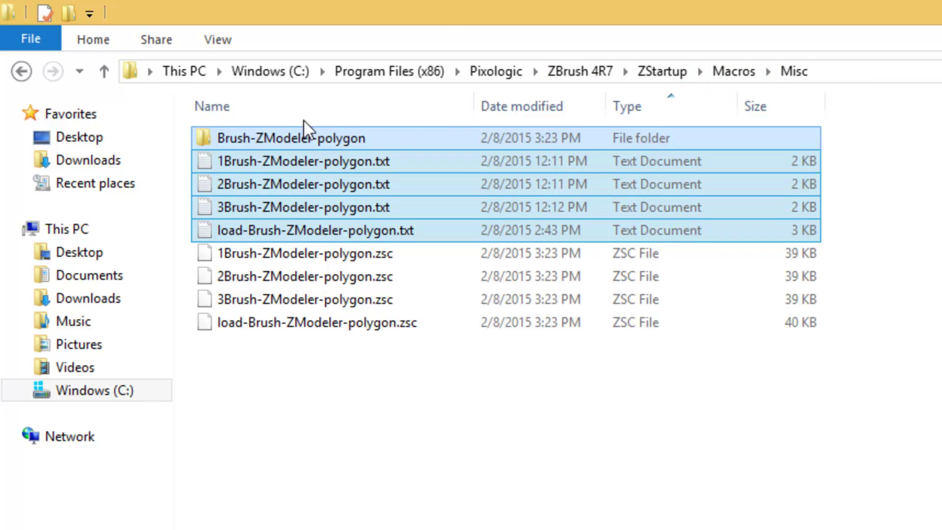
- Open the Brush-ZModeler-polygon folder inside the ZStartup Macros Misc folder
double_click(256, 136)
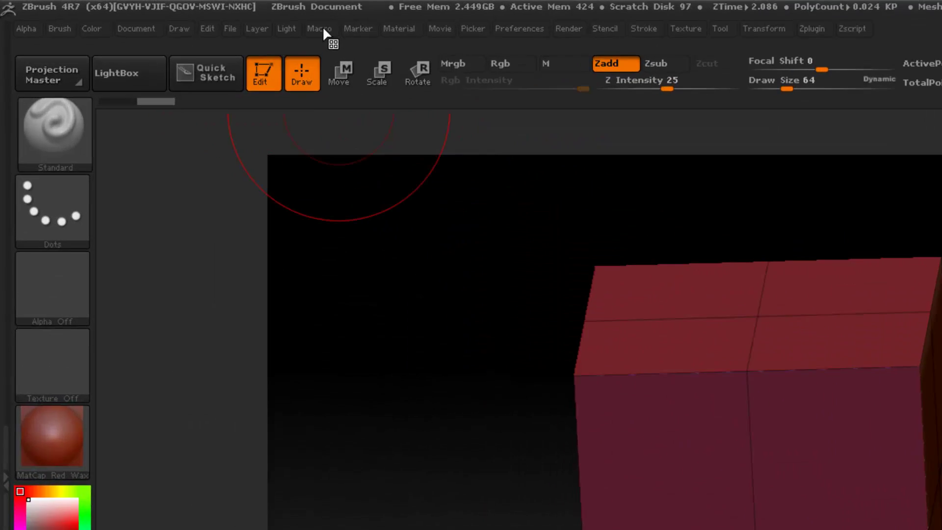
- Switch to ZBrush, reload all macros and run load-Brush-ZModeler-polygon to load the ZModeler polygon brushes
left_click(179, 16)
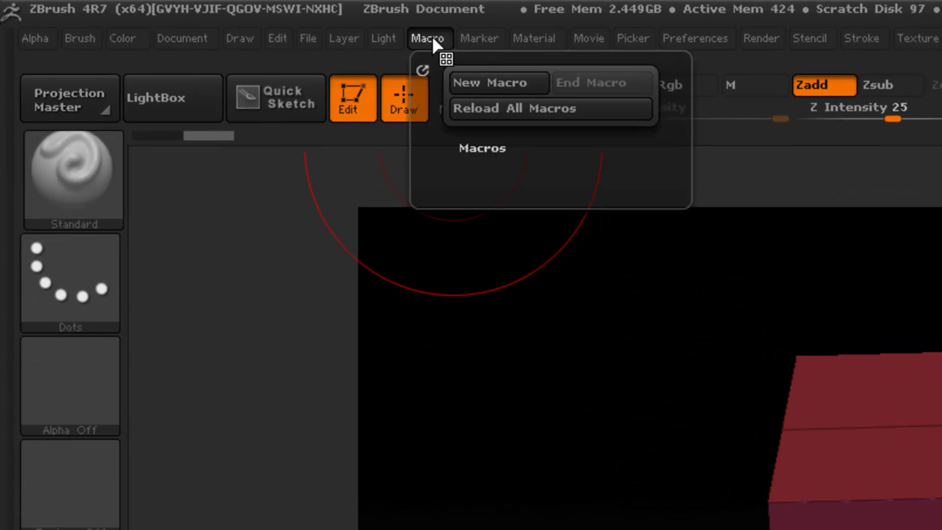
left_click(460, 109)
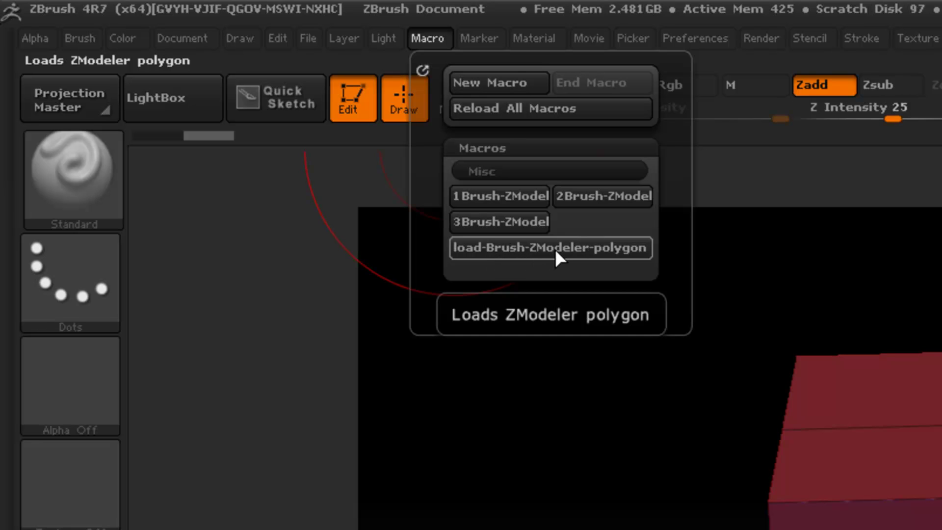
left_click(528, 248)
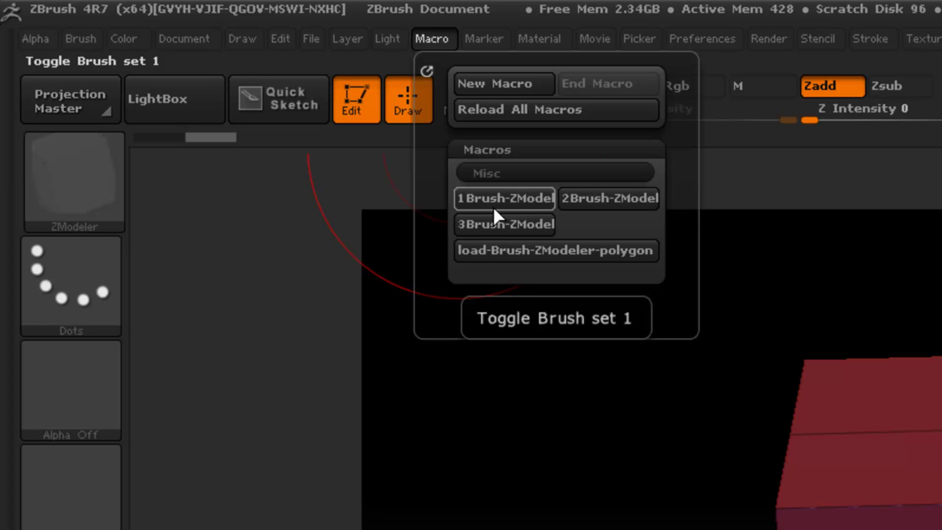
- Select the ZModeler-extrude brush and register it in brush set 1 by running the 1Brush-ZModeler-polygon macro
left_click(488, 207)
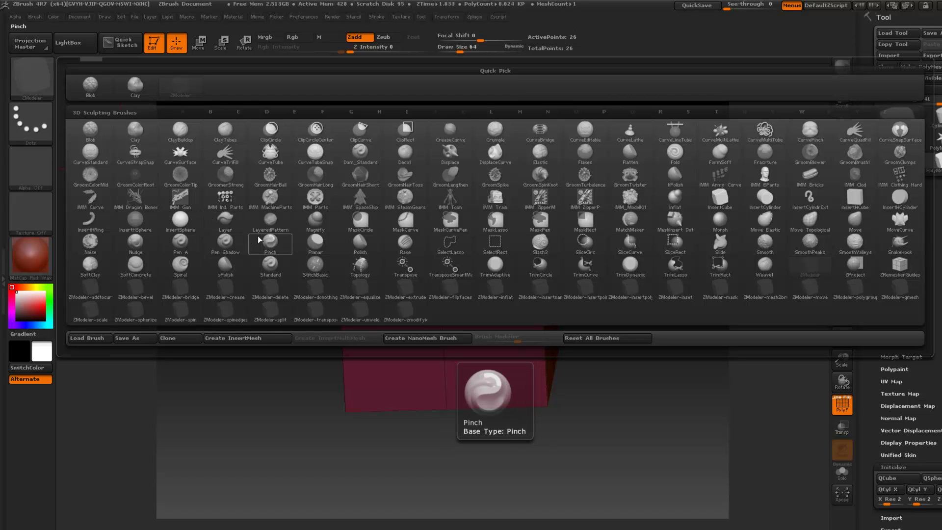
left_click(412, 293)
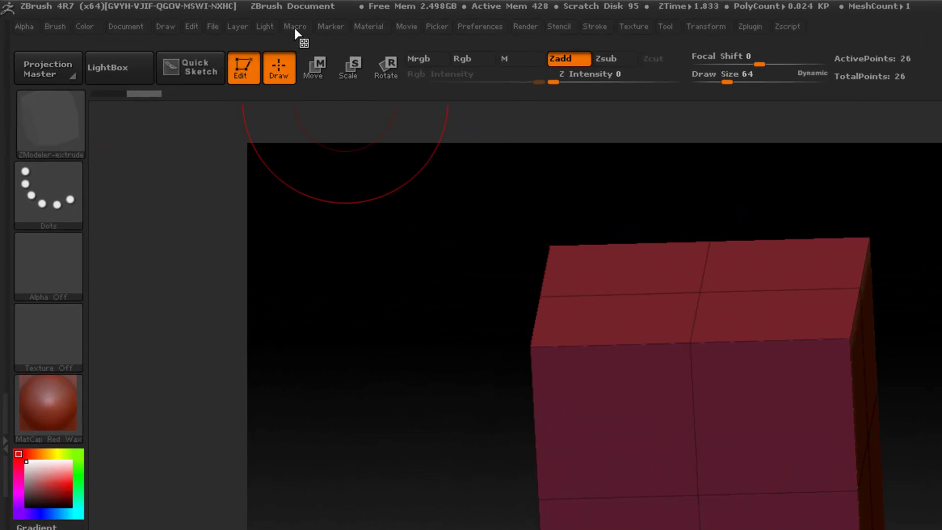
left_click(247, 24)
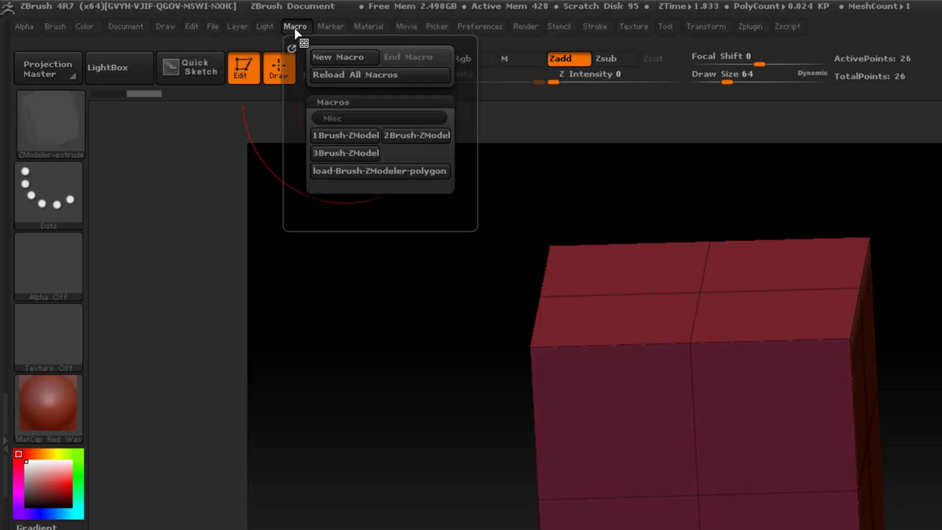
left_click(335, 135)
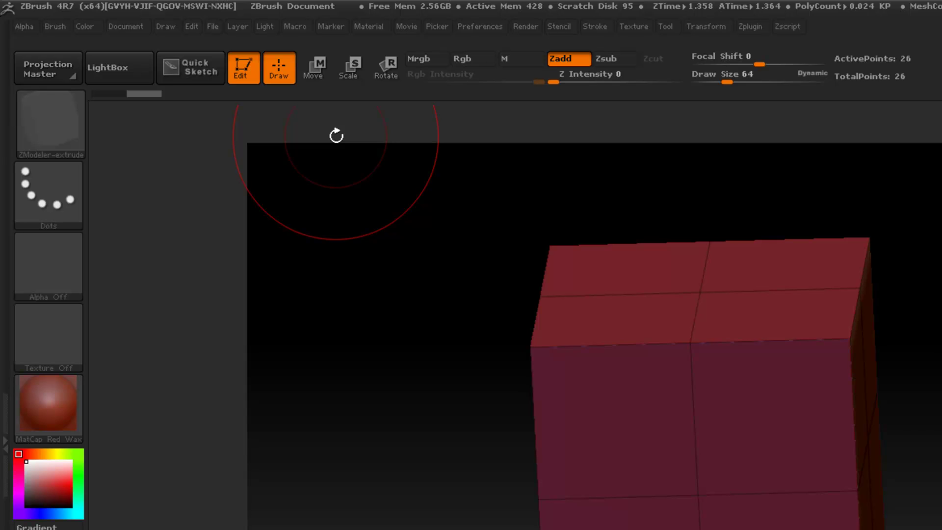
- Select the ZModeler-bevel brush and register it in brush set 1 by running the 1Brush-ZModeler-polygon macro
left_click(61, 140)
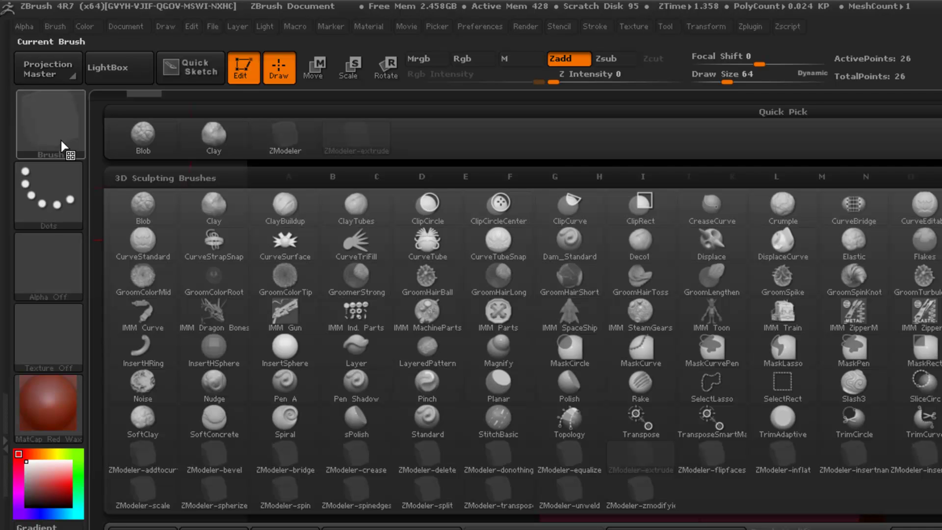
left_click(212, 460)
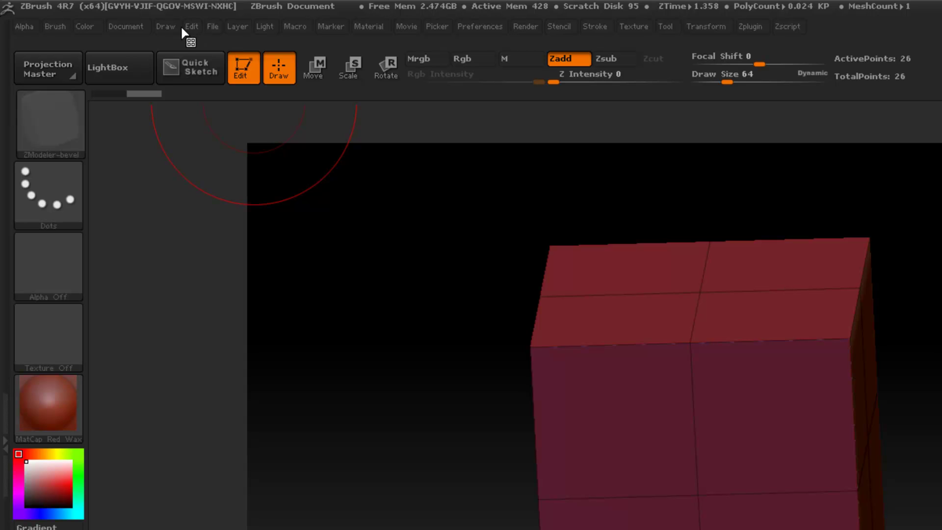
left_click(285, 26)
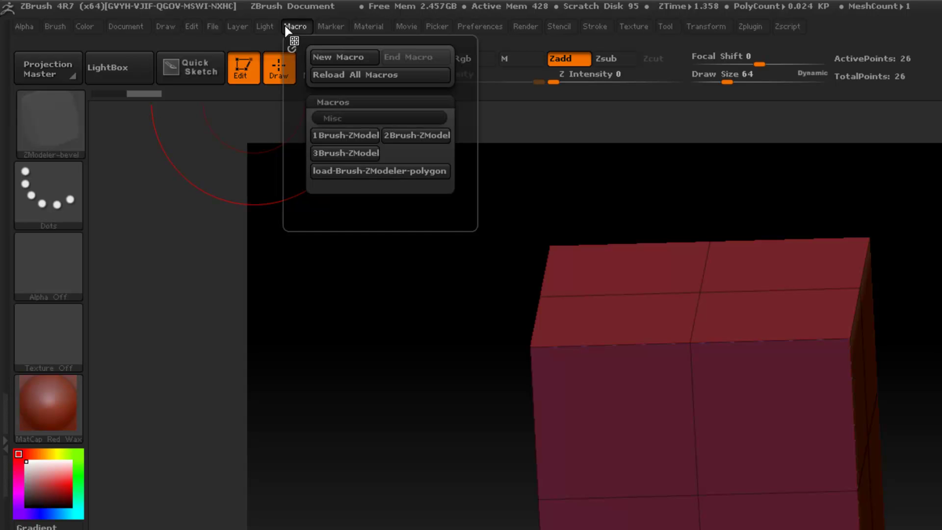
left_click(323, 131)
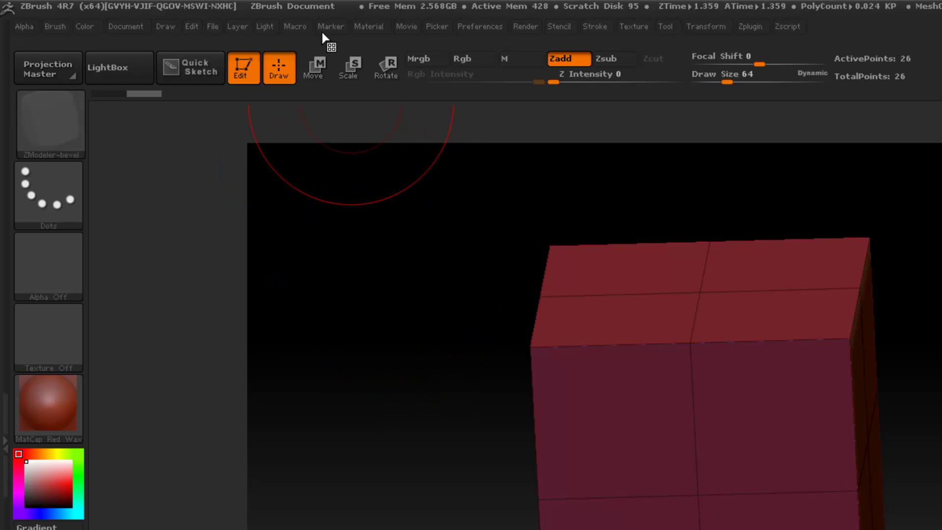
- Assign the hotkey B to the 1Brush-ZModeler-polygon macro, accepting reassignment from the interface item that already uses it
left_click(302, 28)
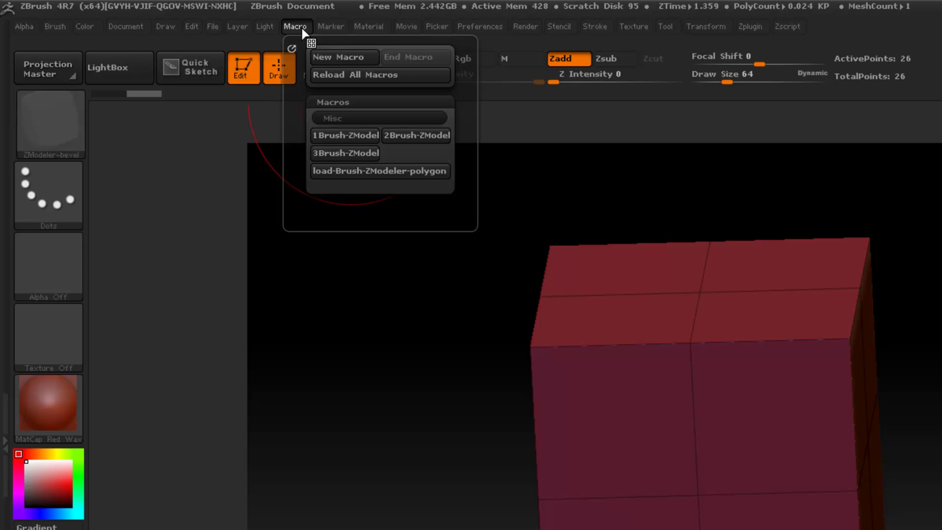
left_click(329, 134)
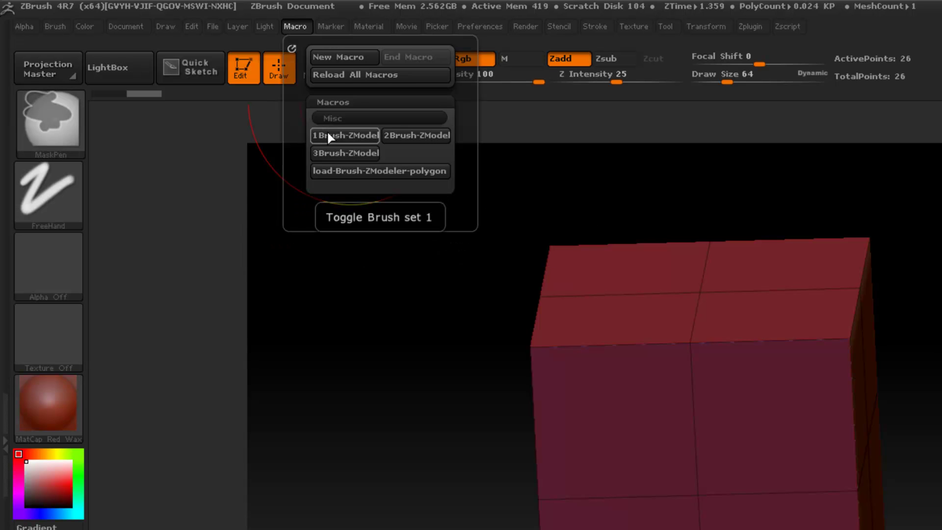
left_click(328, 134, "ctrl+alt")
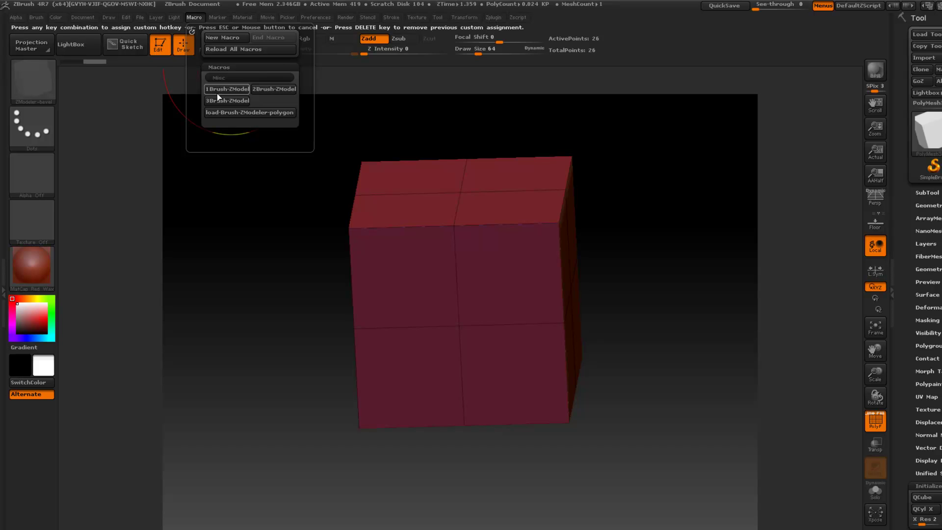
key("1")
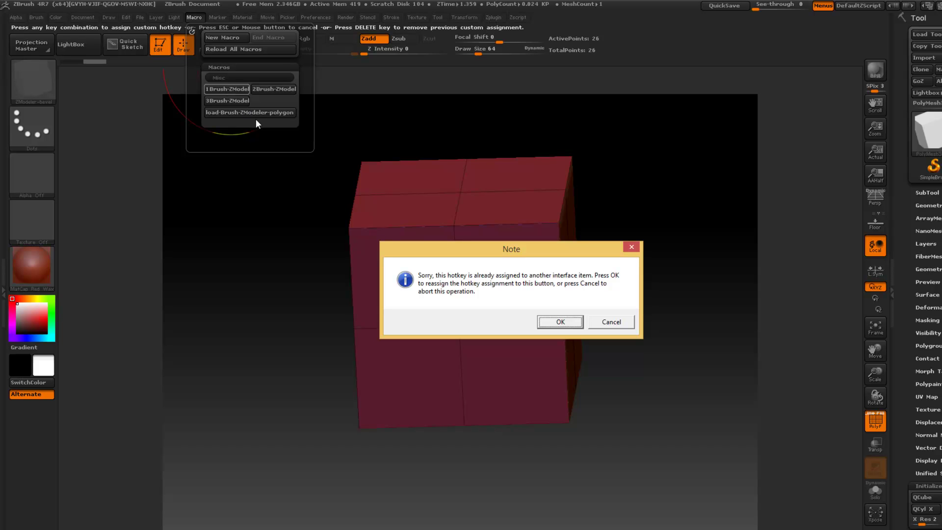
left_click(560, 323)
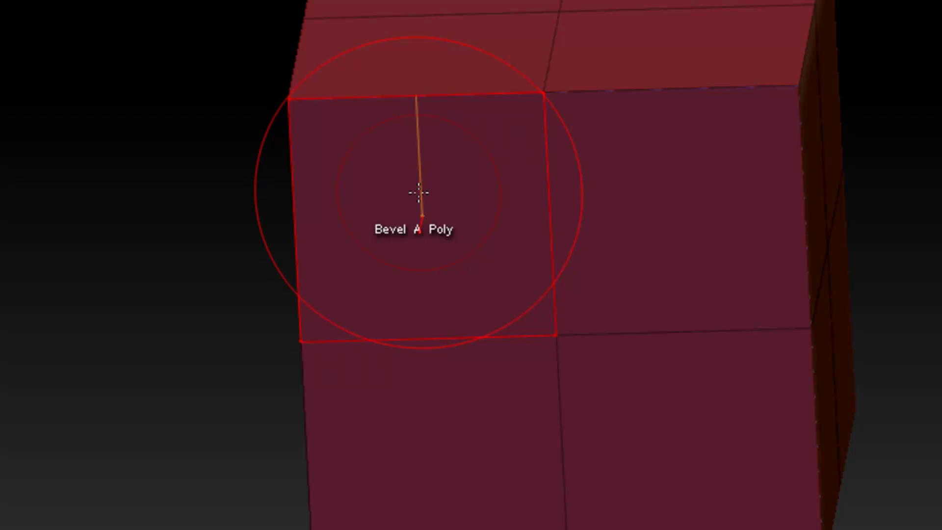
- Test toggling brush set 1 between extrude and bevel over a front polygon, and check the macro's assigned hotkey
key("e")
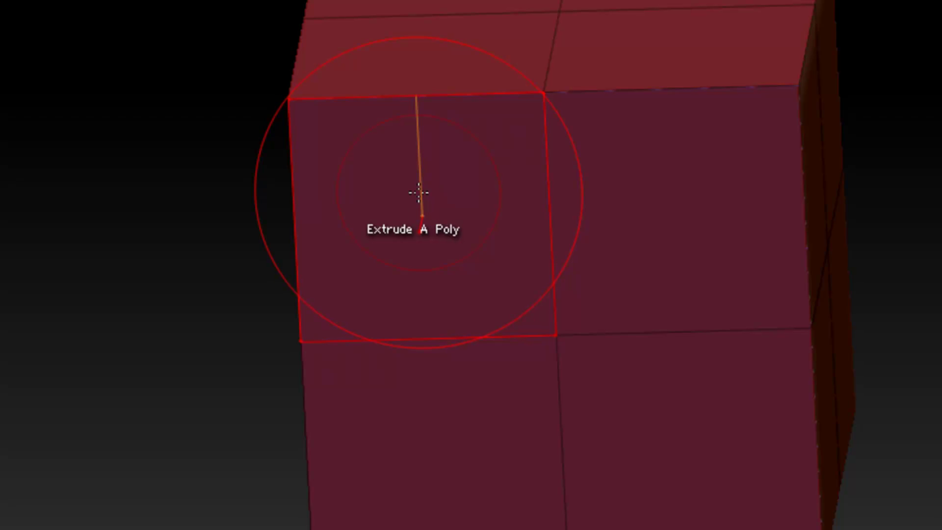
key("b")
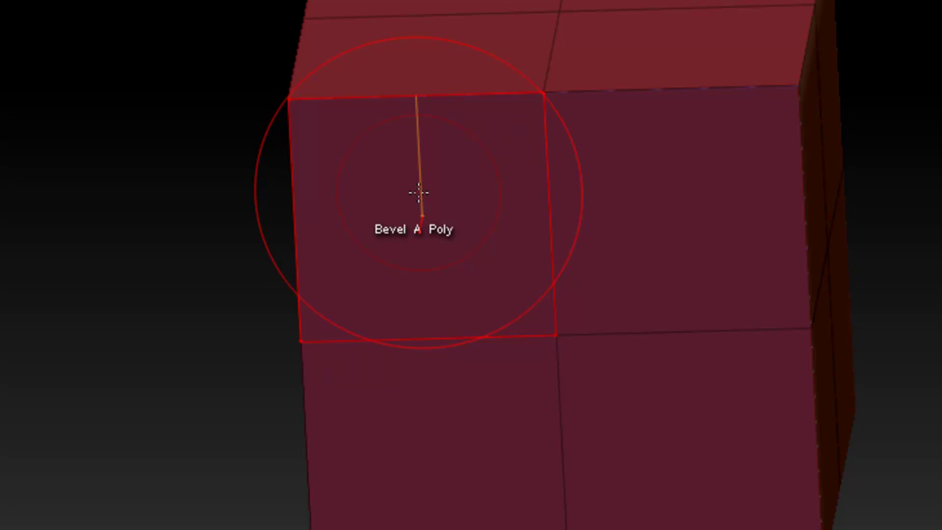
key("e")
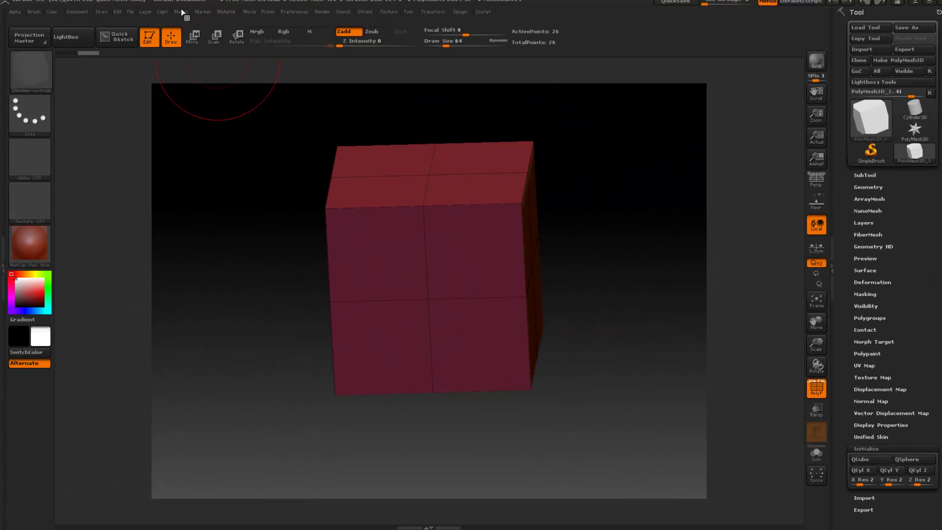
left_click(182, 13)
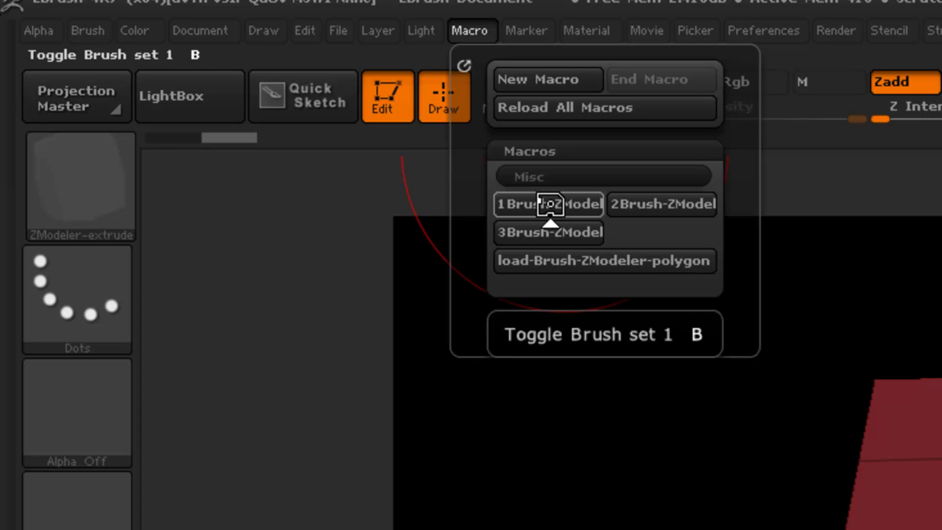
left_click(550, 205)
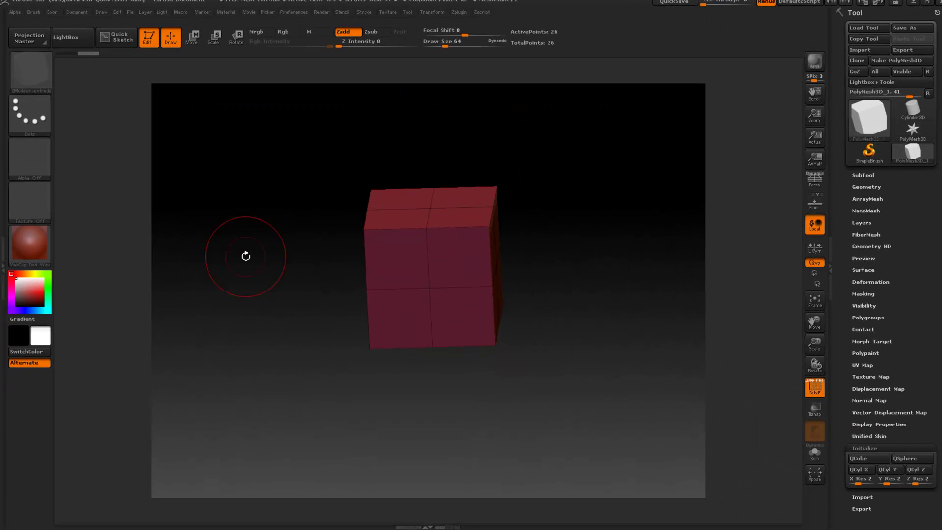
- Extrude the upper-left polygon of the cube's front face outward and bevel the extrusion's end polygon
left_click_drag(416, 433, 438, 446)
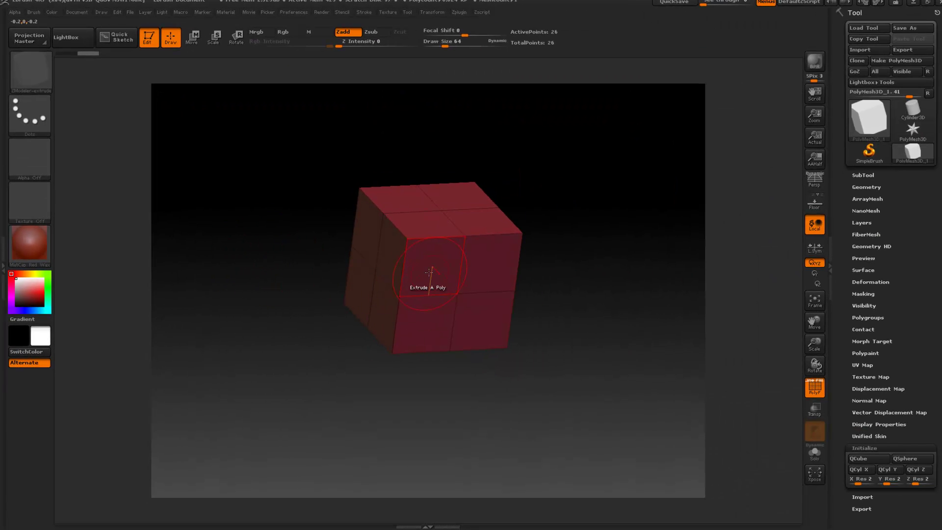
left_click_drag(428, 272, 452, 285)
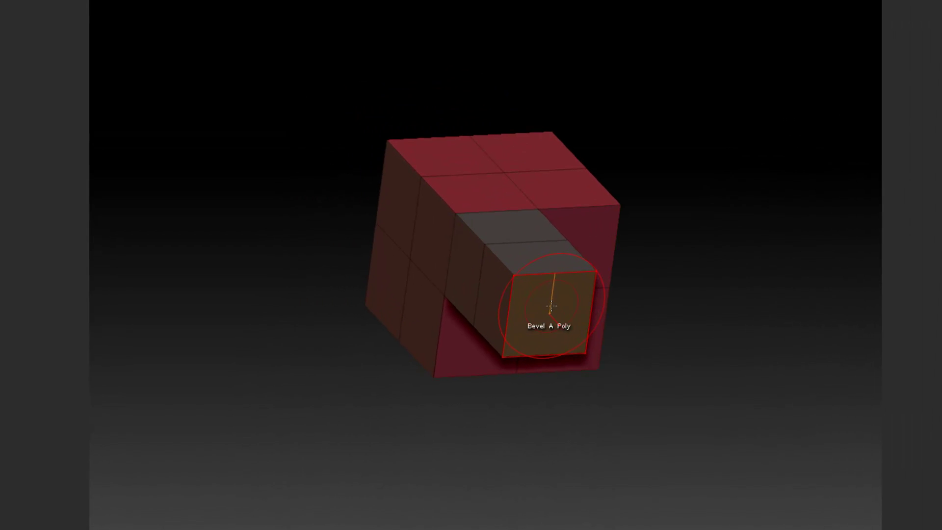
left_click_drag(551, 306, 560, 324)
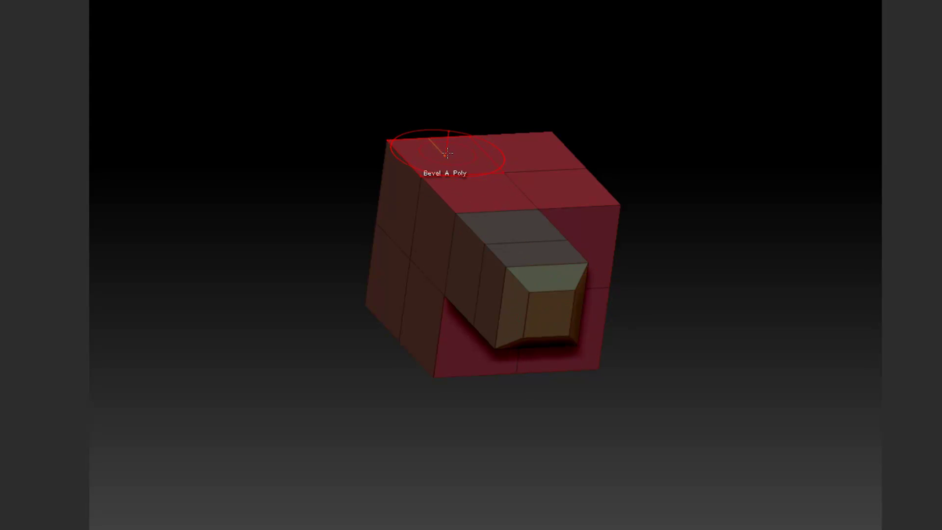
- Extrude the cube's rear-left top polygon upward, extend an arm forward from its upper front polygon, and bevel the arm's end
key("e")
left_click_drag(447, 153, 444, 139)
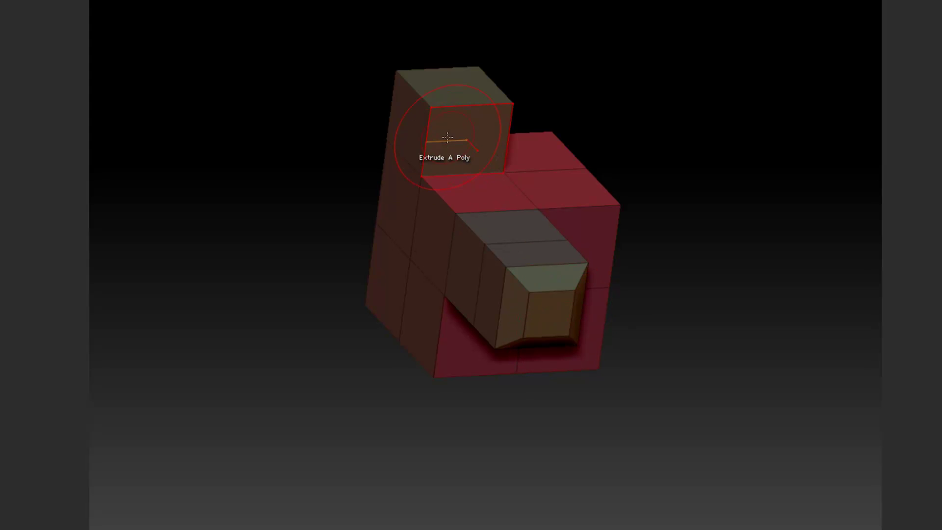
left_click_drag(469, 76, 505, 101)
key("b")
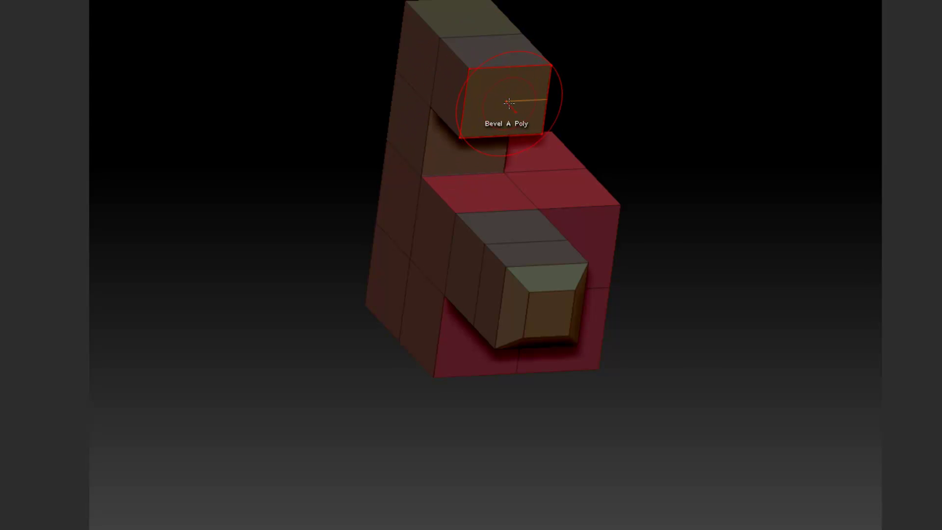
left_click_drag(509, 102, 515, 109)
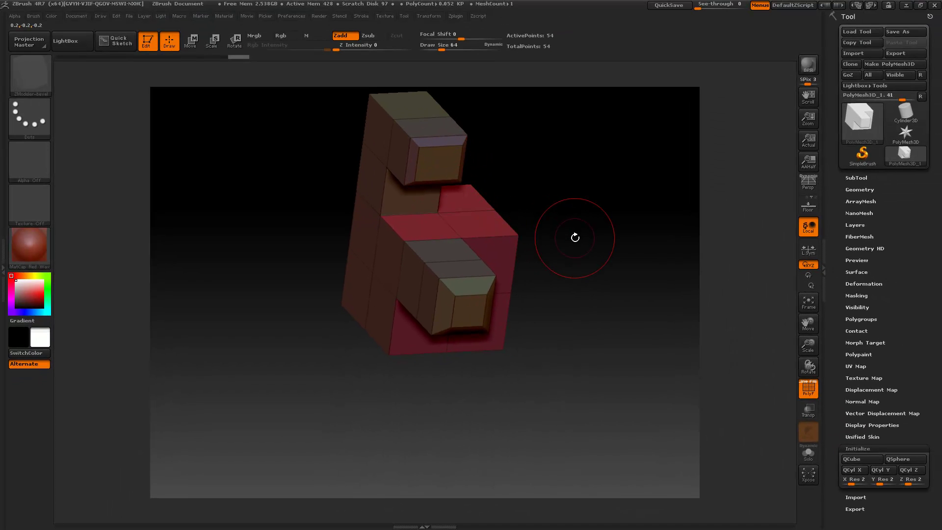
- Check the description and hotkey of the 1Brush-ZModeler-polygon macro
mouse_move(587, 240)
left_mouse_down("alt")
mouse_move(480, 294)
mouse_move(511, 288)
mouse_move(479, 288)
left_mouse_up("alt")
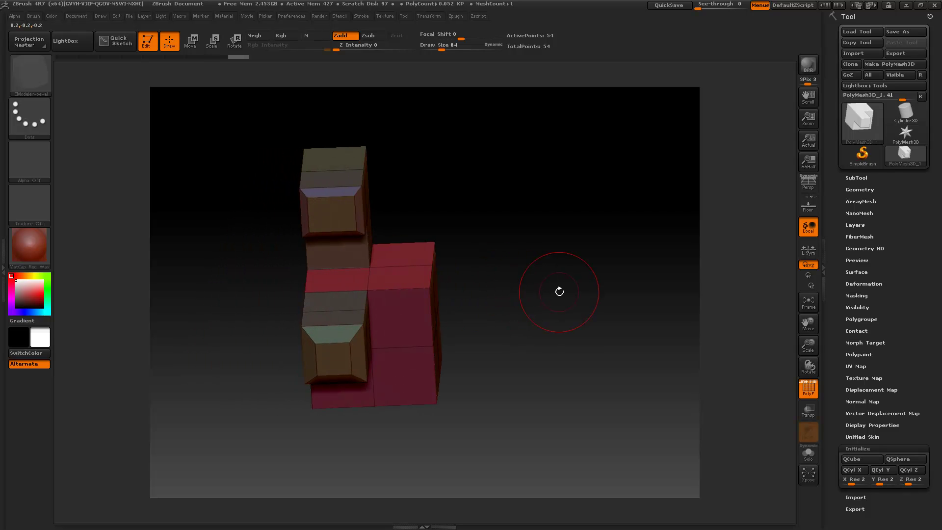
left_click_drag(557, 291, 514, 275, "alt")
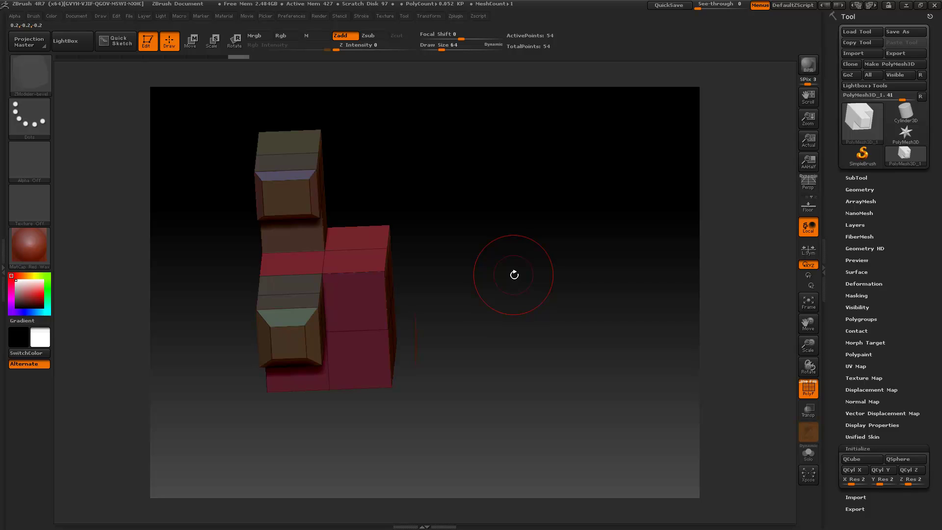
left_click(176, 16)
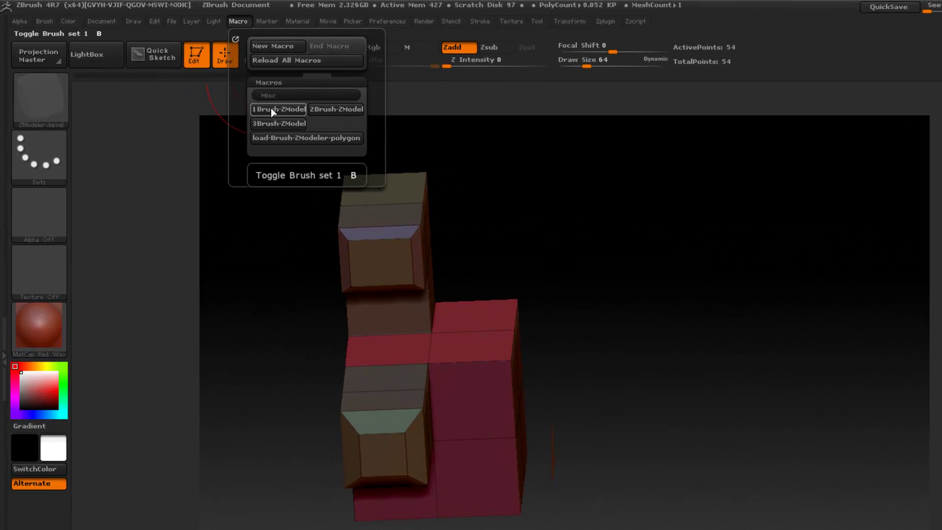
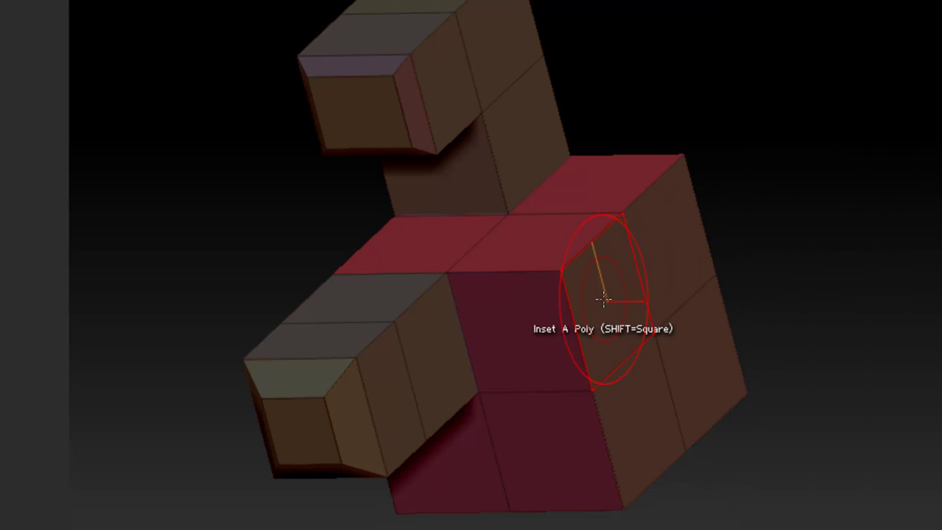
- Toggle to extrude and pull out the cube's upper front polygon on its right side, then inset the extrusion's end and top polygons
key("alt")
key("alt")
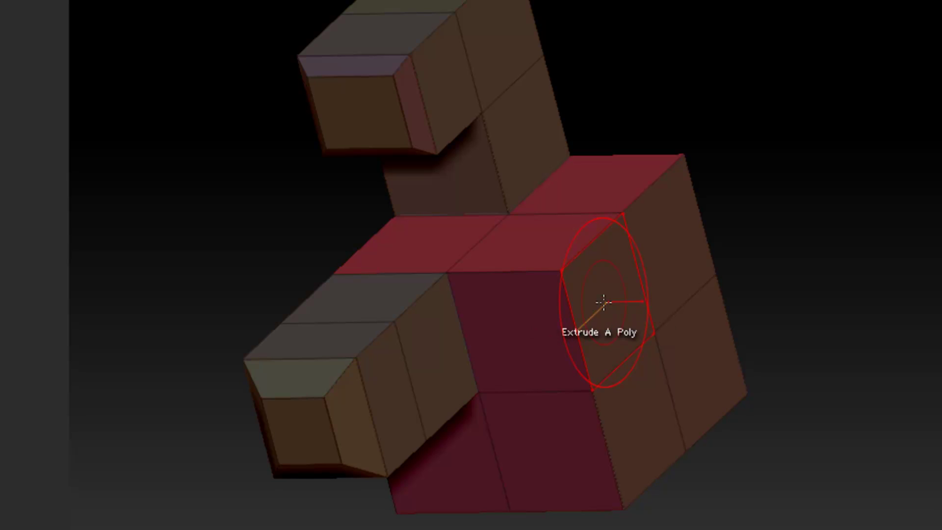
left_click_drag(603, 302, 694, 315, "alt")
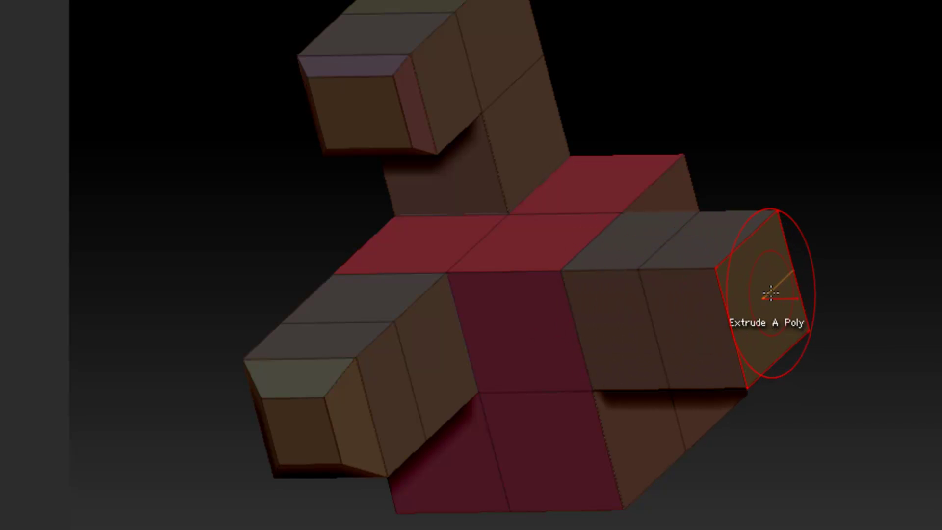
left_click_drag(770, 292, 775, 360)
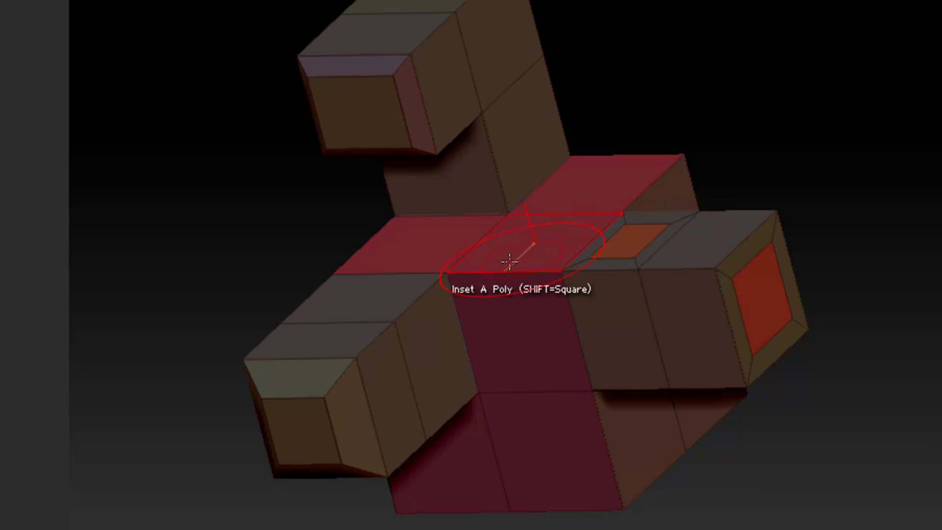
- Extrude the inset end polygon of the cube's right arm outward in two segments and inset the new end polygon
left_click_drag(768, 305, 850, 294)
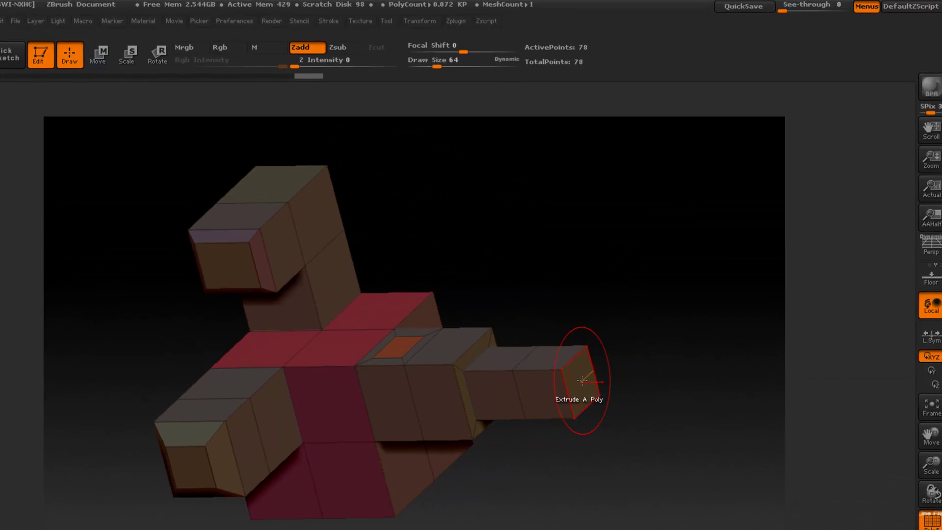
left_click_drag(584, 389, 592, 392)
left_click_drag(668, 432, 686, 432)
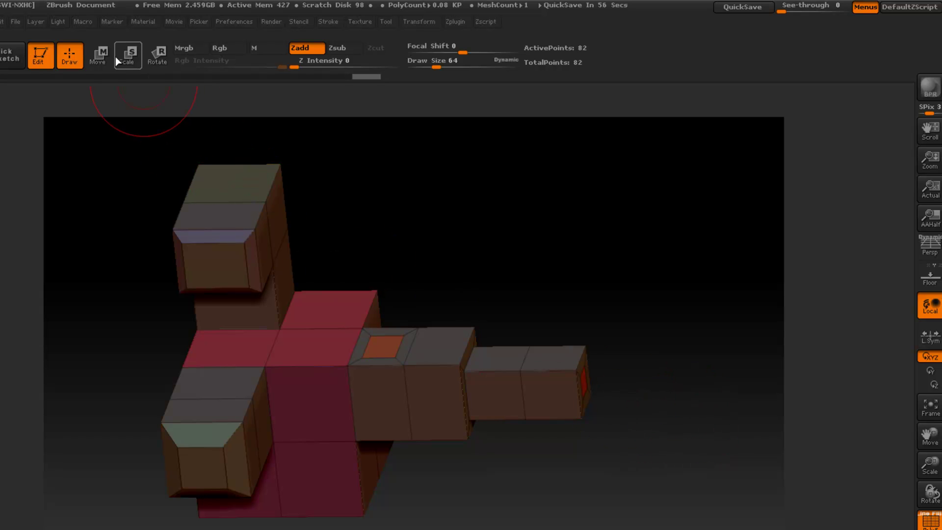
- Review the 1Brush-ZModeler macro and the Inset polygon action with its A Single Poly target
left_click(83, 22)
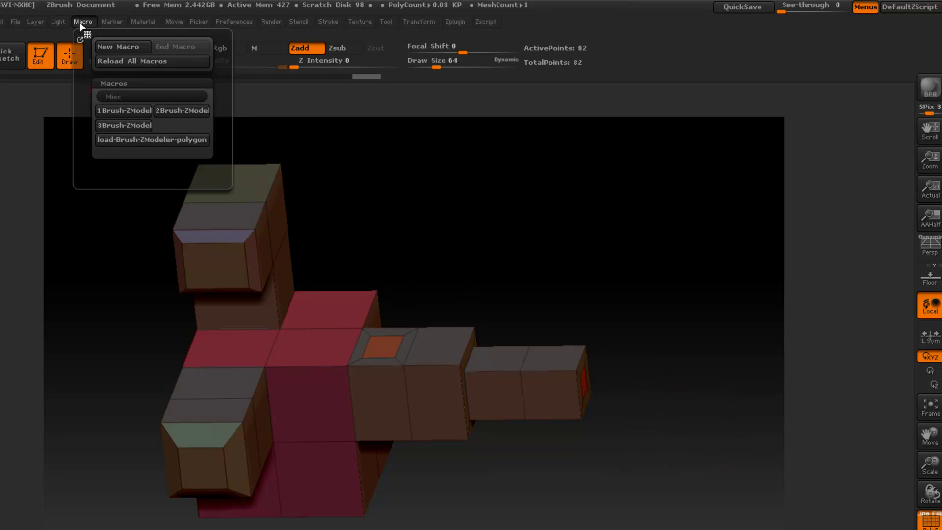
left_click(110, 115)
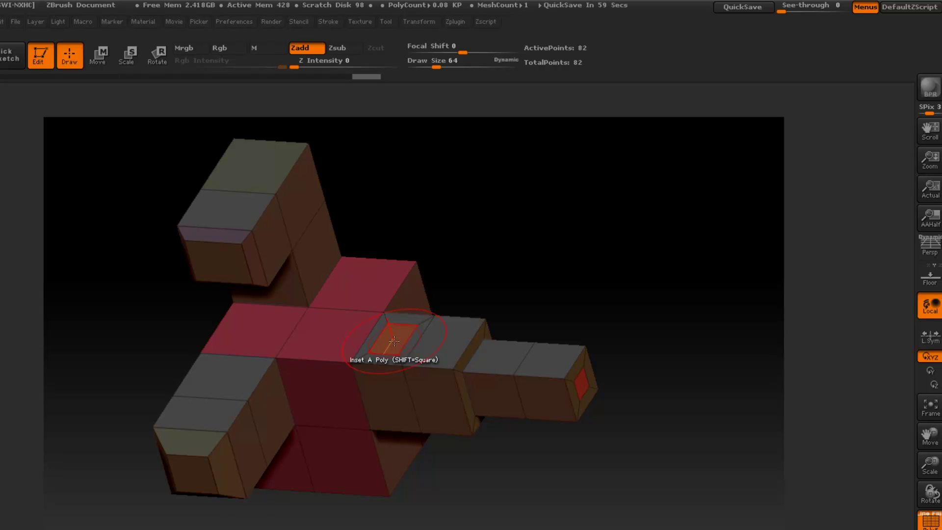
left_click(394, 341)
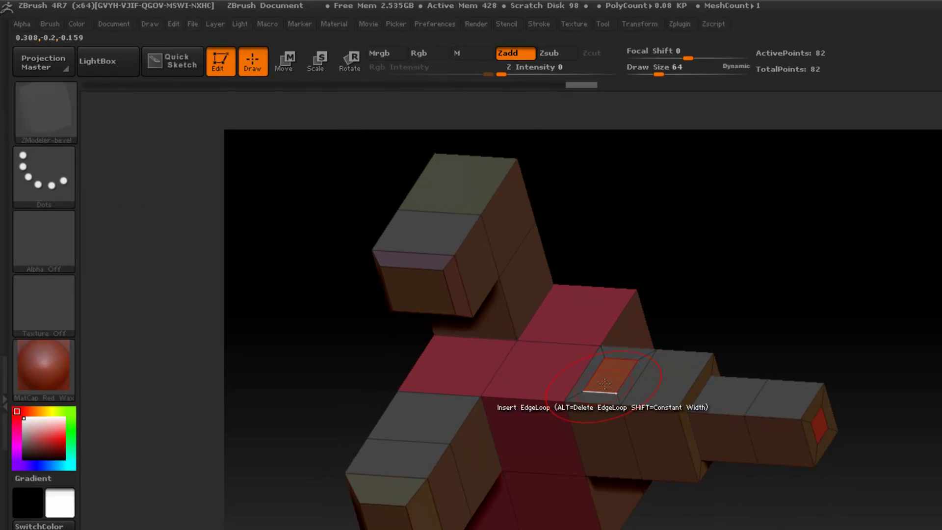
key("space")
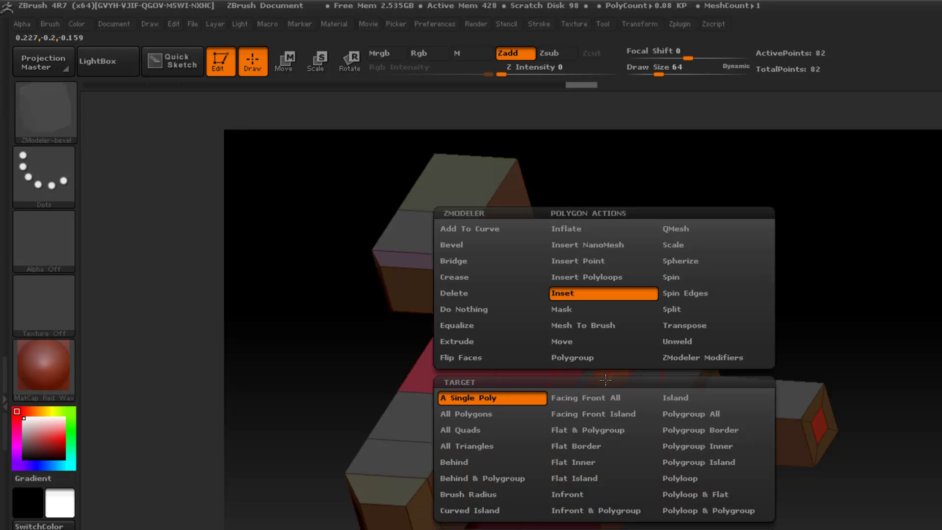
left_click(594, 296)
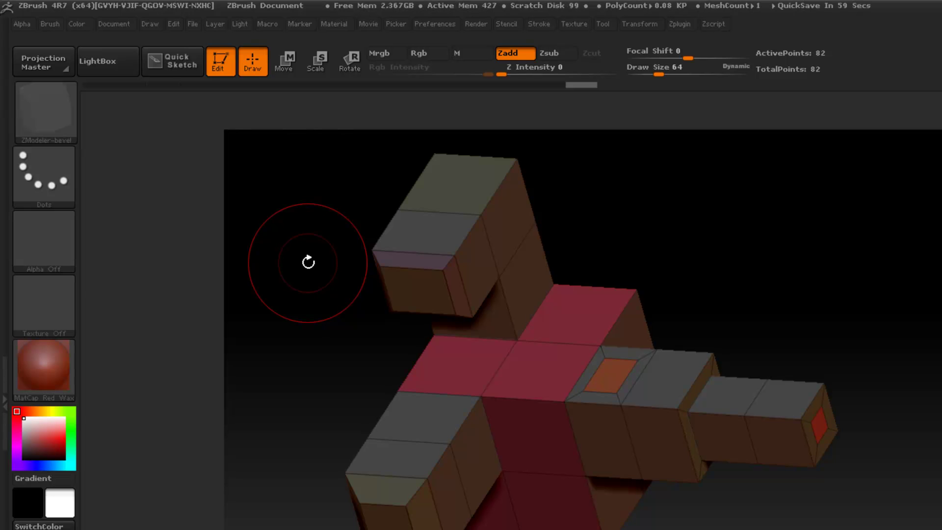
- Run the load-Brush-ZModeler-polygon macro, toggle to bevel, and bevel the cube's front-right top polygon
left_click(260, 25)
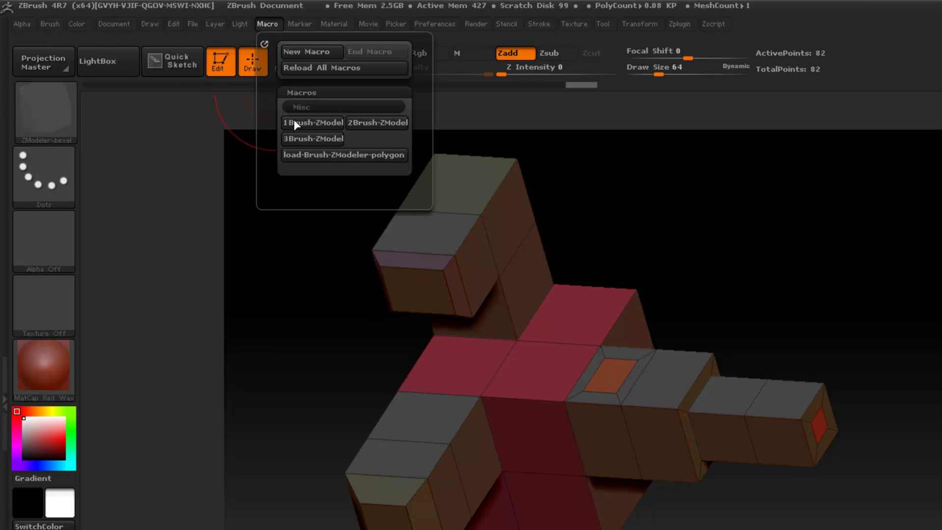
left_click(303, 156)
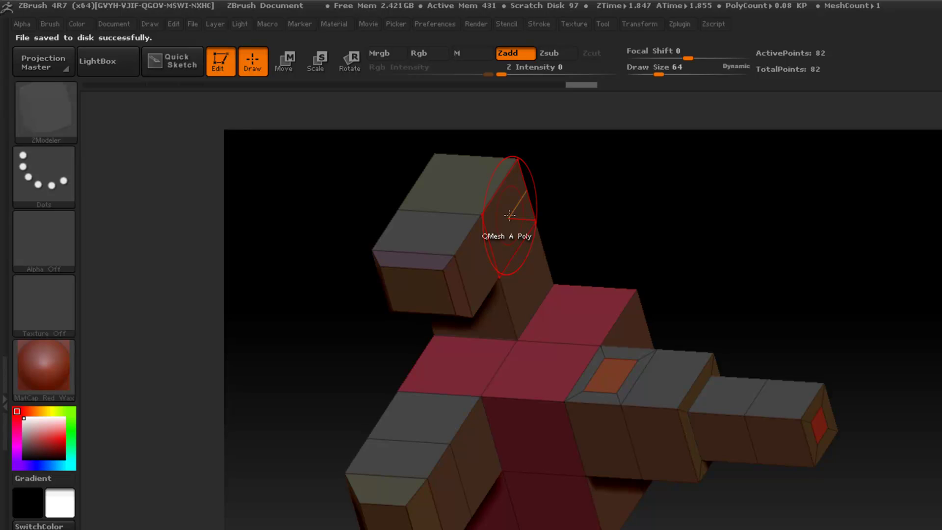
key("e")
key("b")
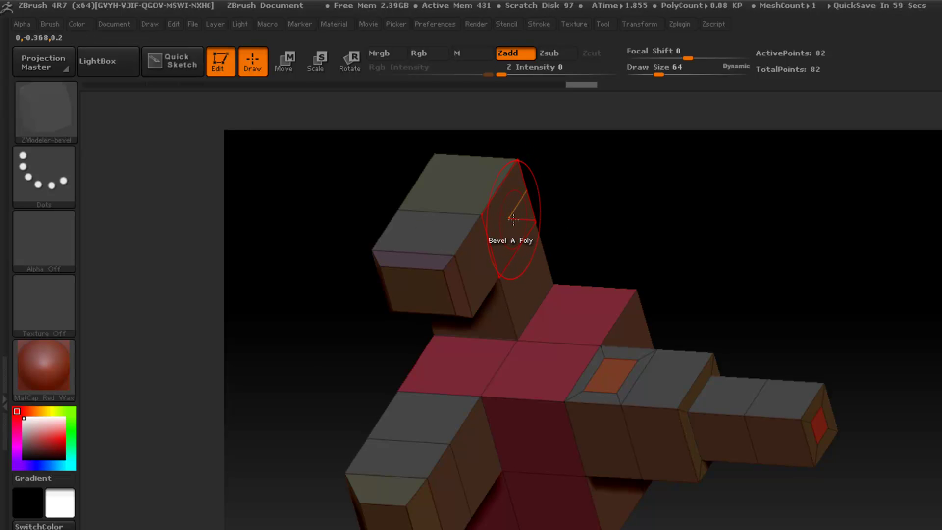
left_click(537, 370)
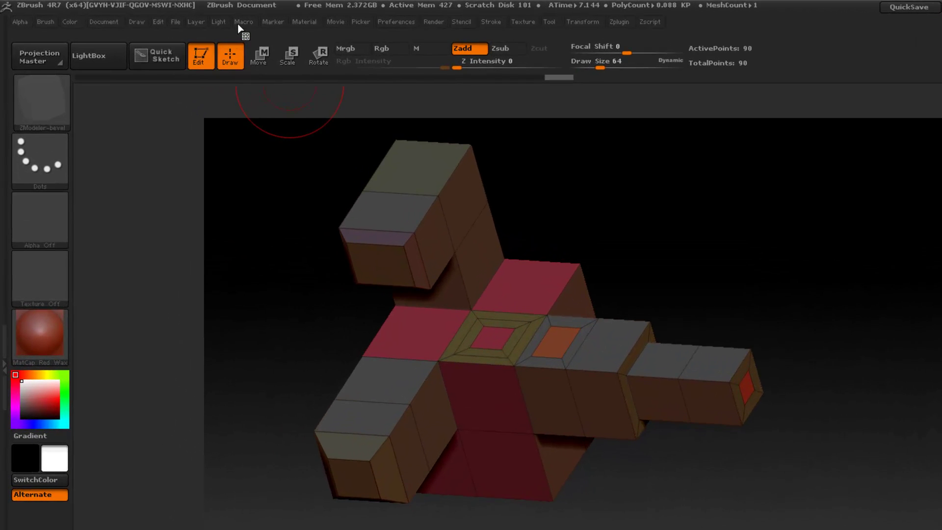
- Run the load-Brush-ZModeler-polygon macro again and choose the Bevel polygon action for a single poly
left_click(179, 17)
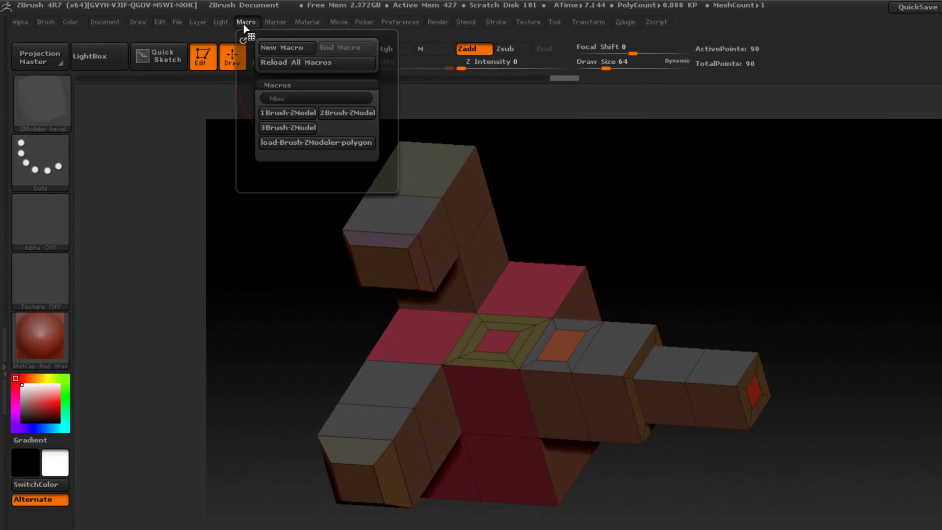
left_click(285, 145)
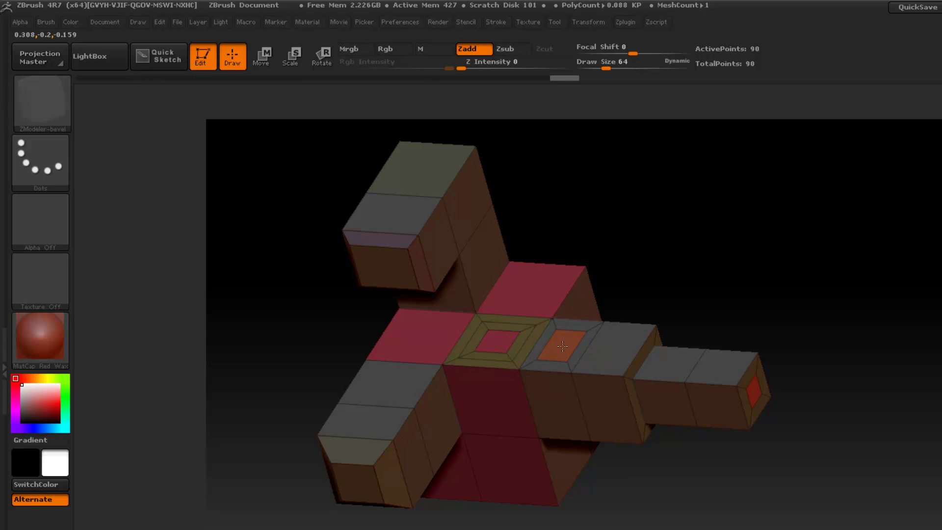
key("space")
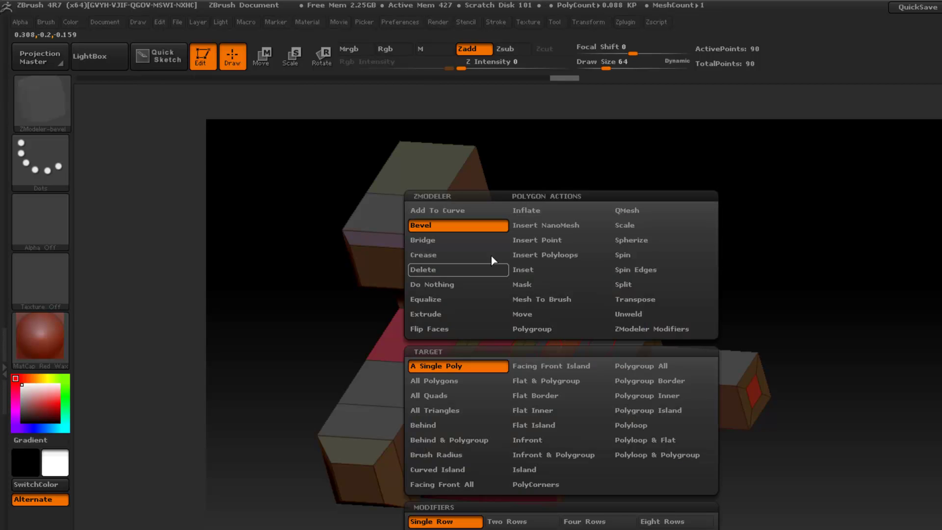
left_click(476, 238)
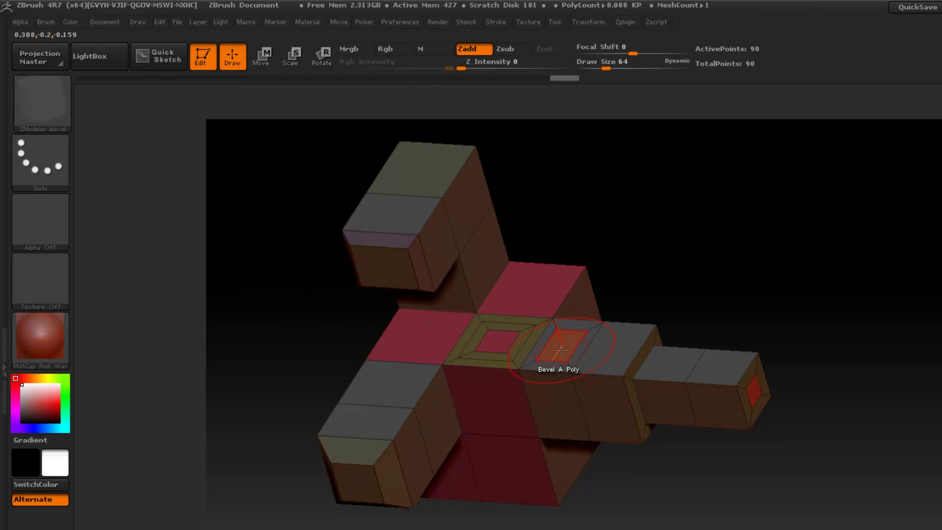
- Set the Bevel modifier to Two Rows and bevel the rear top polygon of the front-left arm
key("space")
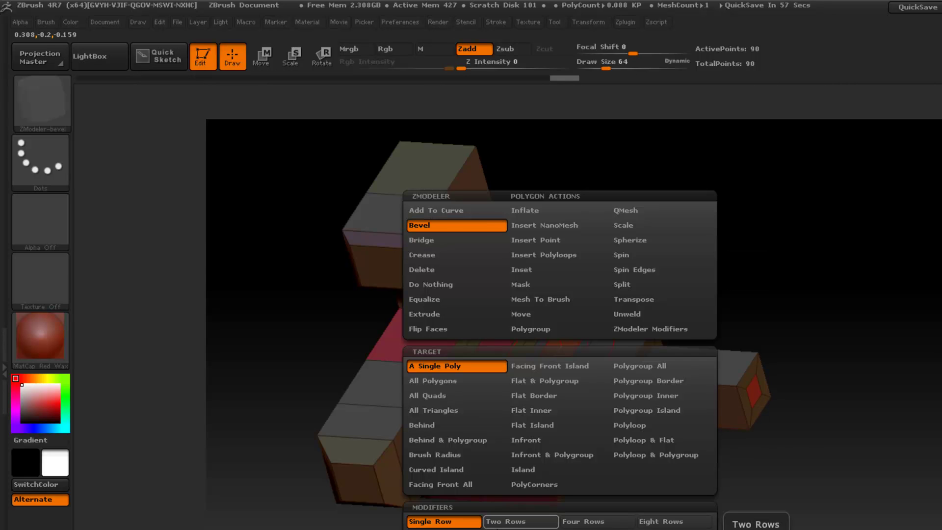
left_click(515, 522)
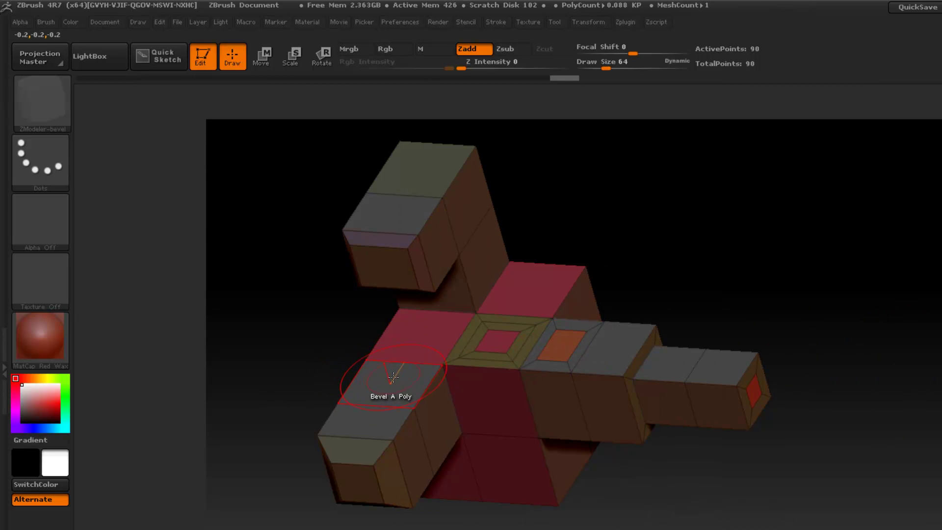
left_click_drag(395, 395, 403, 401)
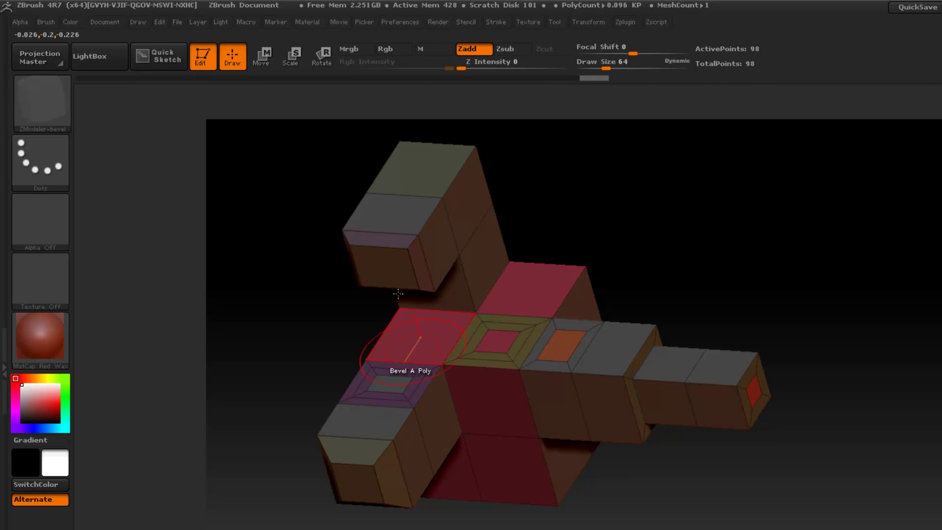
- Browse to ZStartup\Macros\Misc\Brush-ZModeler-polygon when saving the bevel brush, examine the stored presets, and leave without saving
left_click(246, 22)
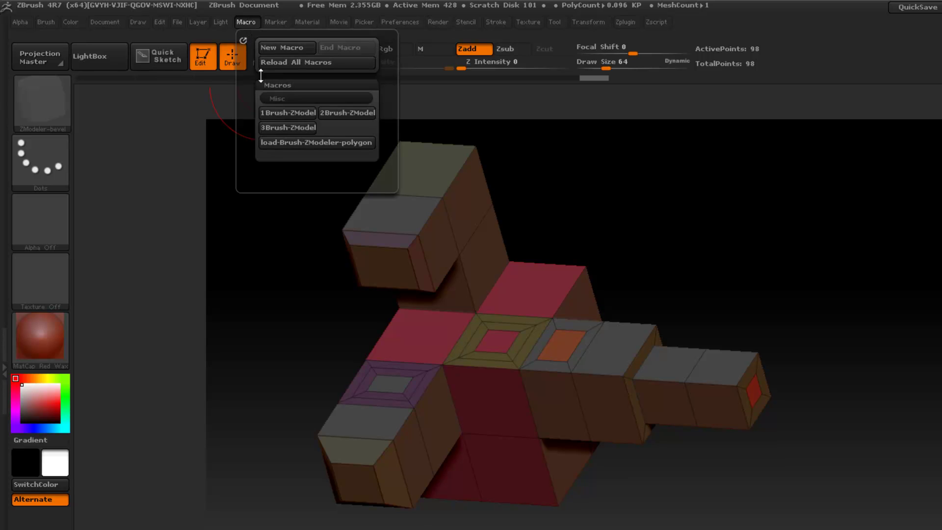
left_click(284, 143)
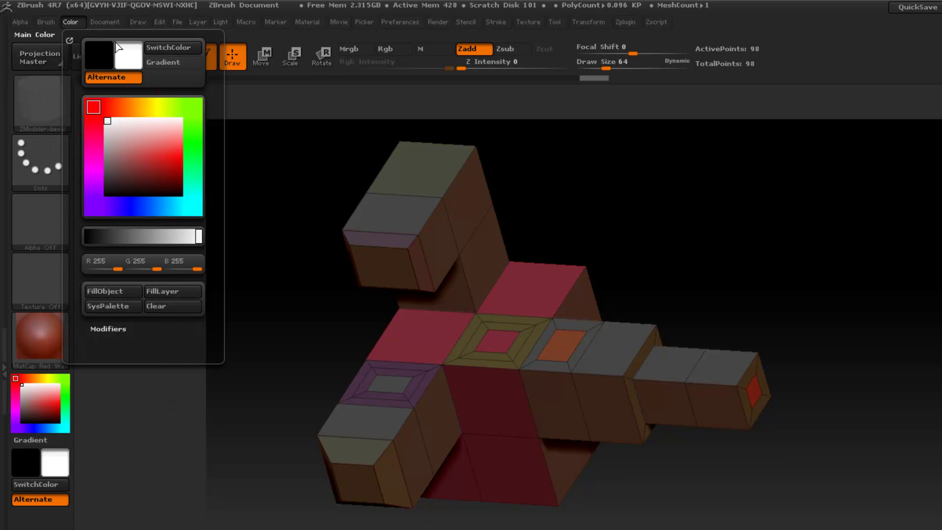
left_click(134, 48)
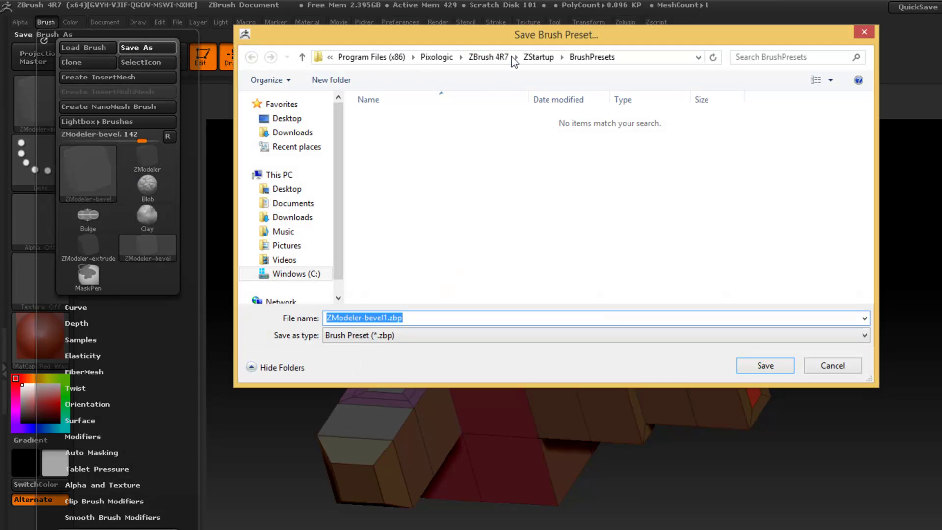
left_click(538, 57)
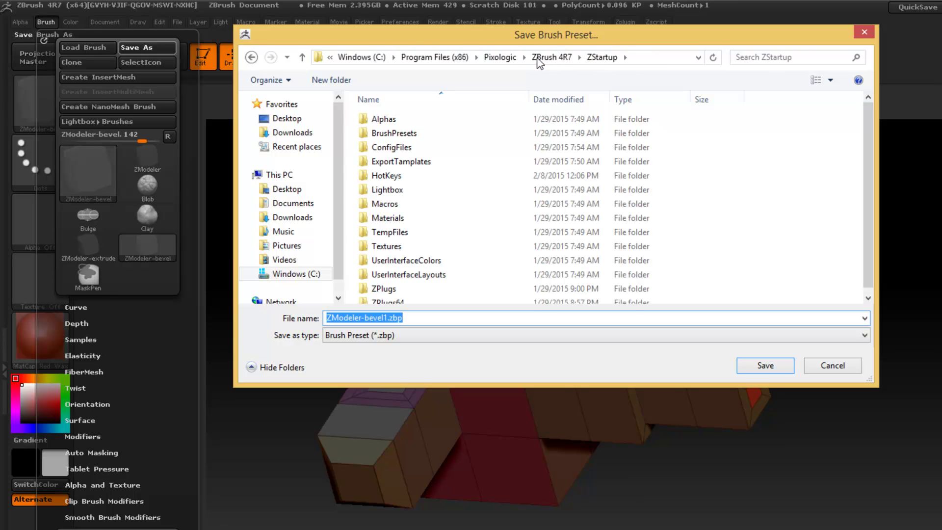
double_click(387, 204)
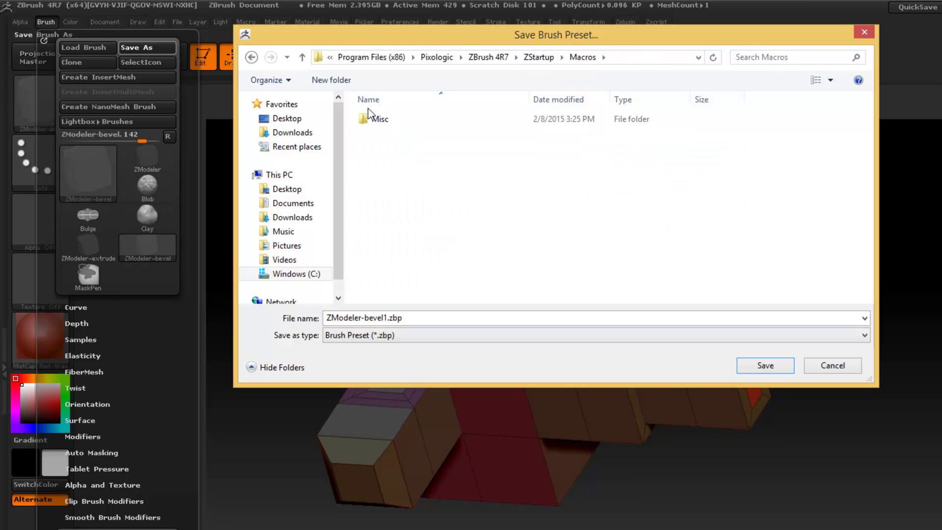
double_click(378, 119)
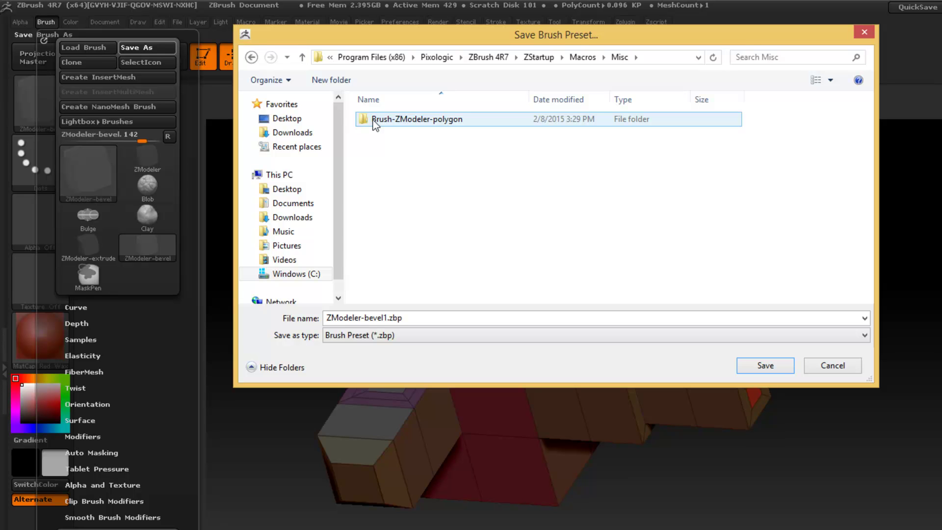
double_click(375, 119)
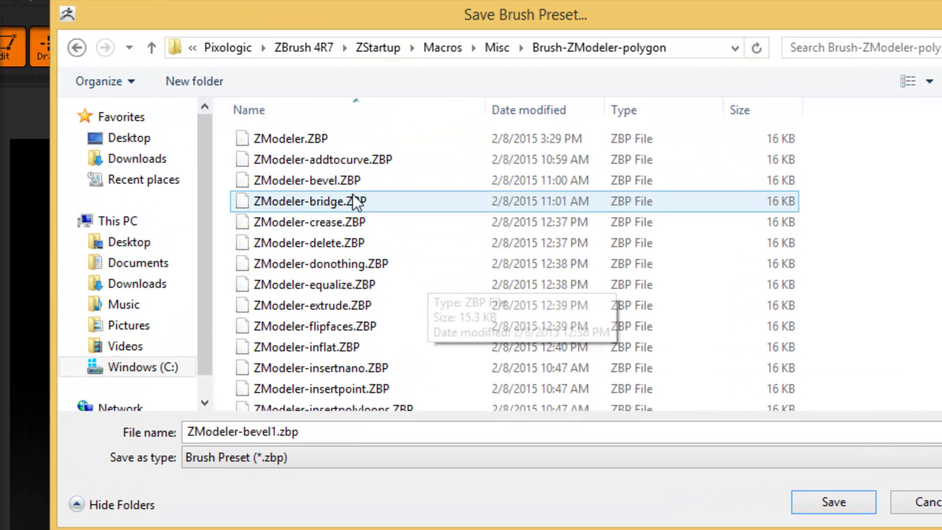
left_click(276, 432)
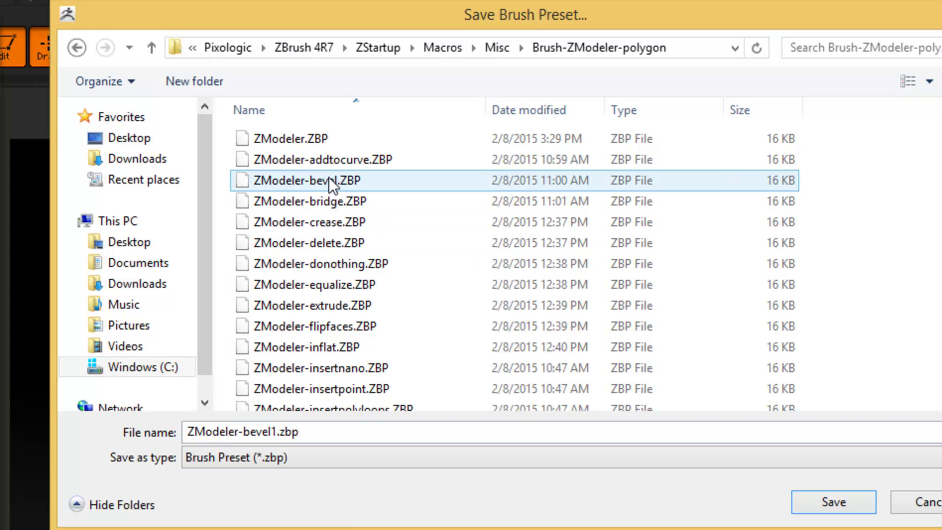
left_click(922, 512)
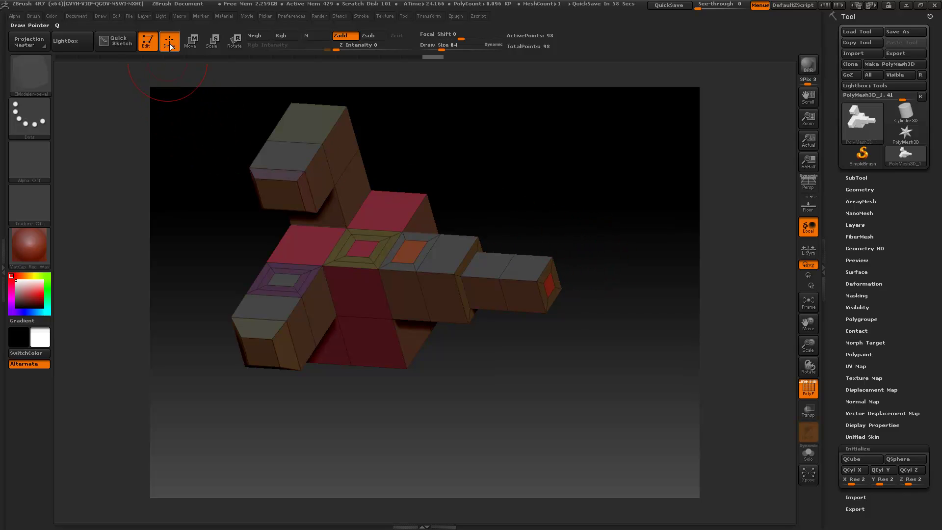
- Check the load-Brush-ZModeler-polygon macro and set the single-poly Bevel action's modifier to Two Rows
left_click(177, 18)
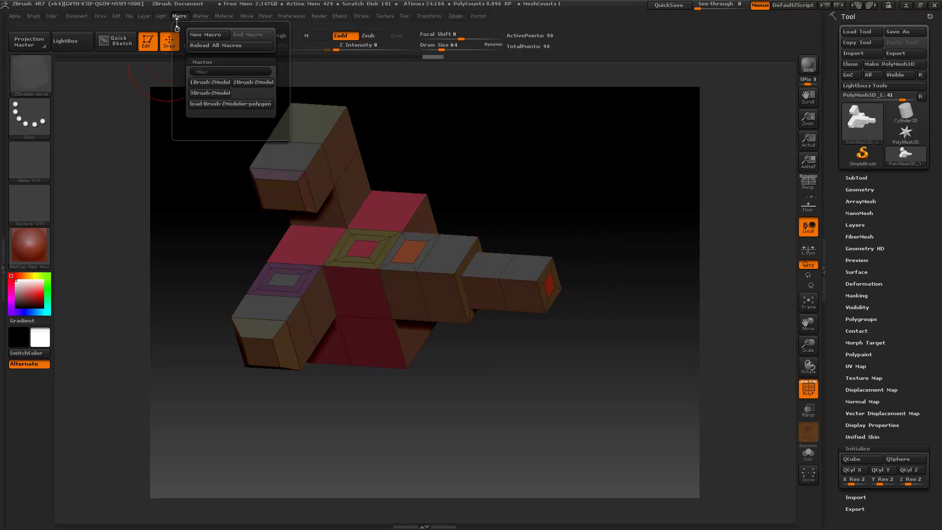
left_click(230, 103)
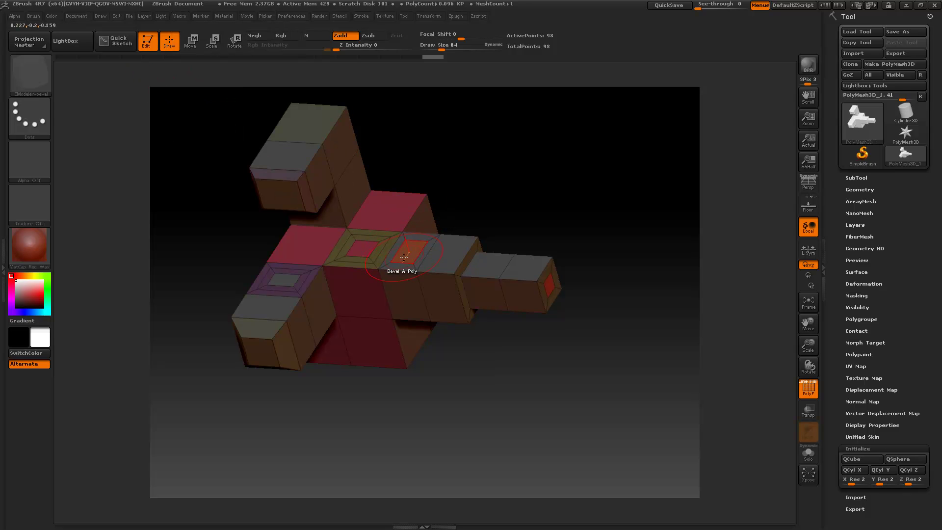
key("space")
left_click(379, 380)
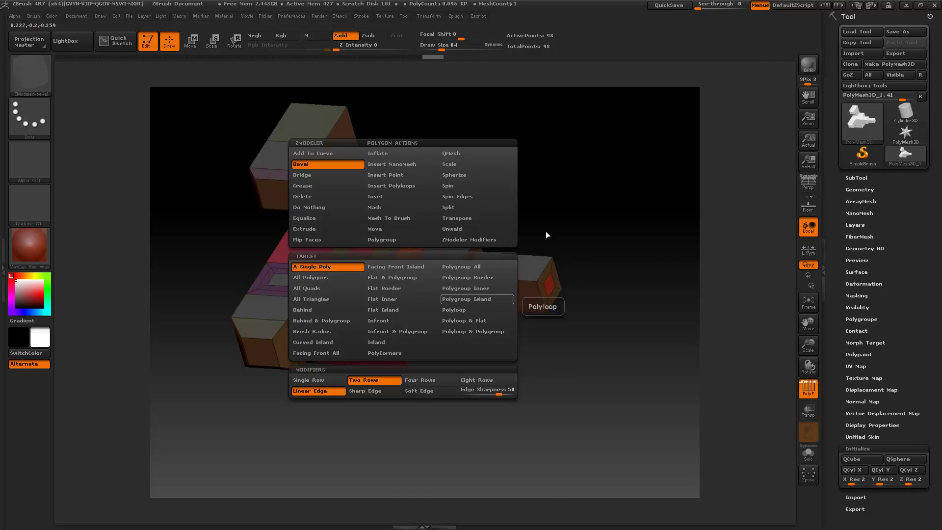
- Assign the custom hotkey S to the ZModeler-scale brush in the brush library
left_click(35, 71)
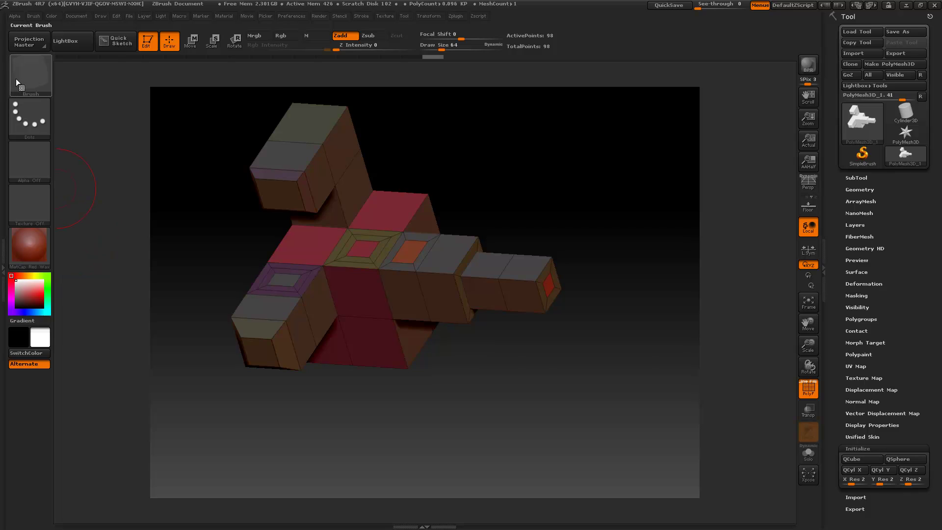
left_click(28, 79)
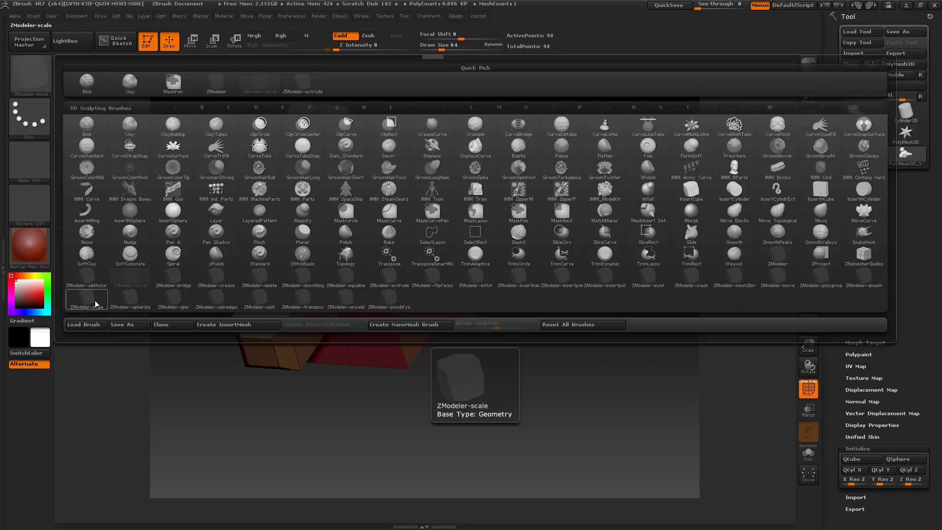
key("ctrl")
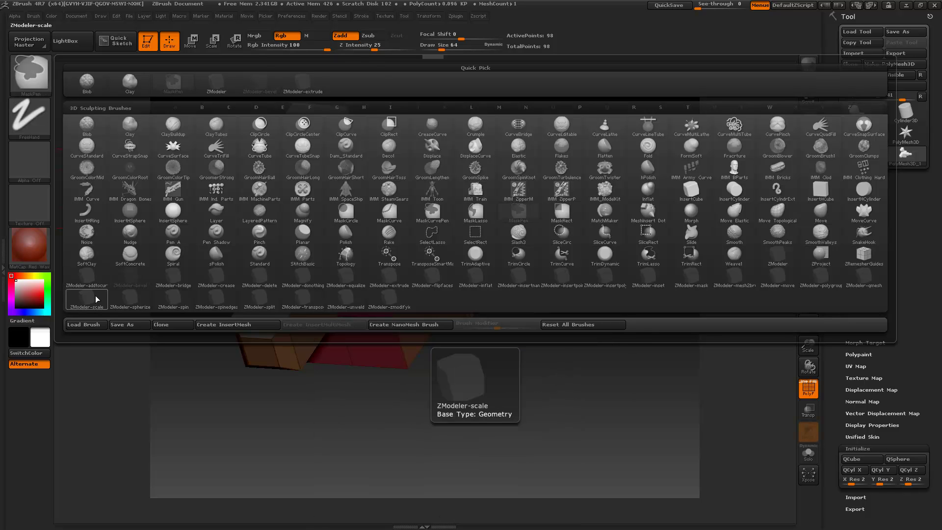
left_click(96, 295, "ctrl+alt")
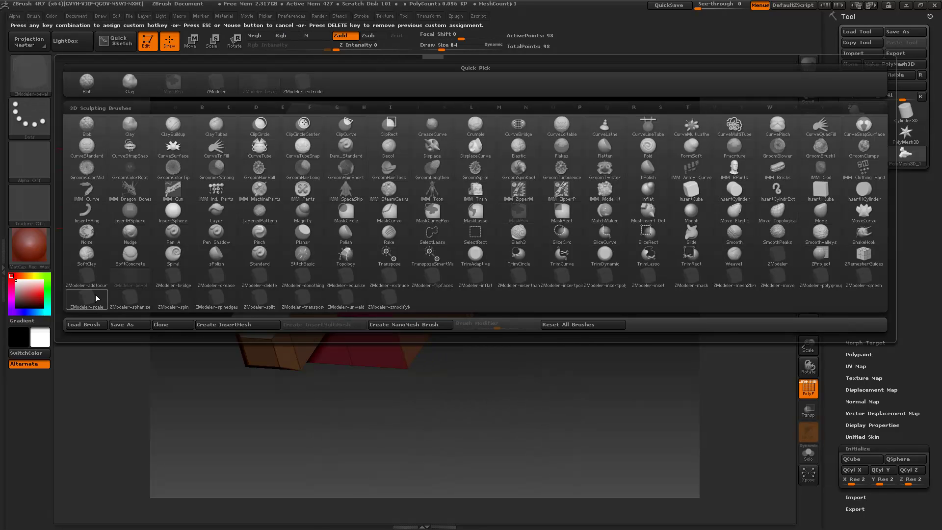
key("s")
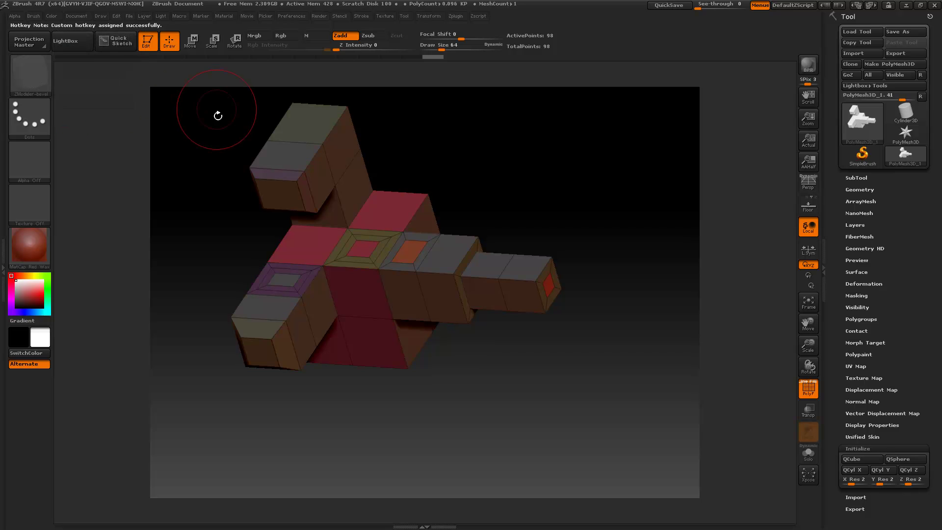
- Test the custom hotkeys by switching the current brush between ZModeler-scale, ZModeler-extrude and ZModeler-bevel
key("s")
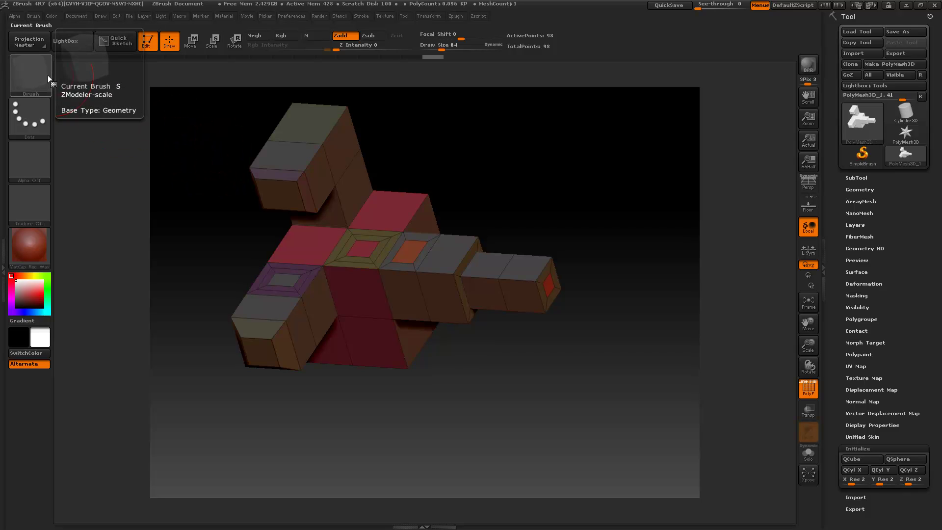
key("e")
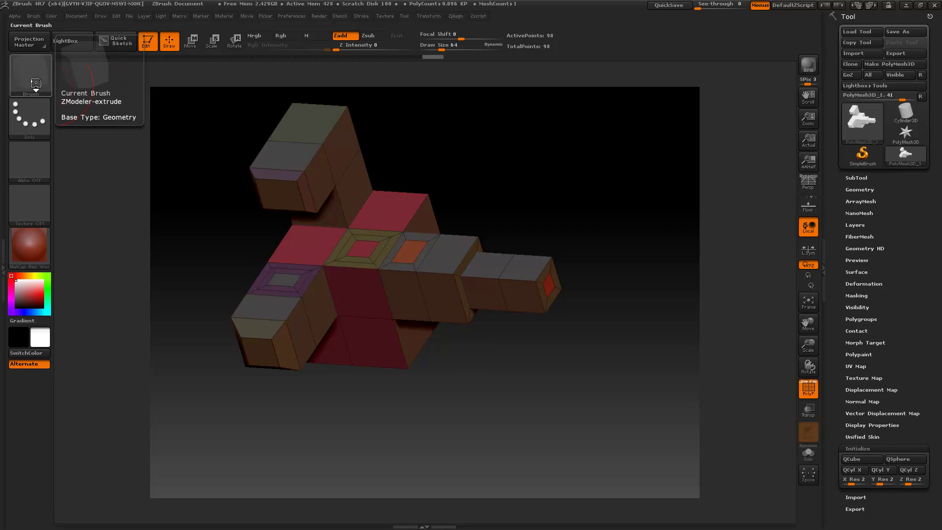
key("b")
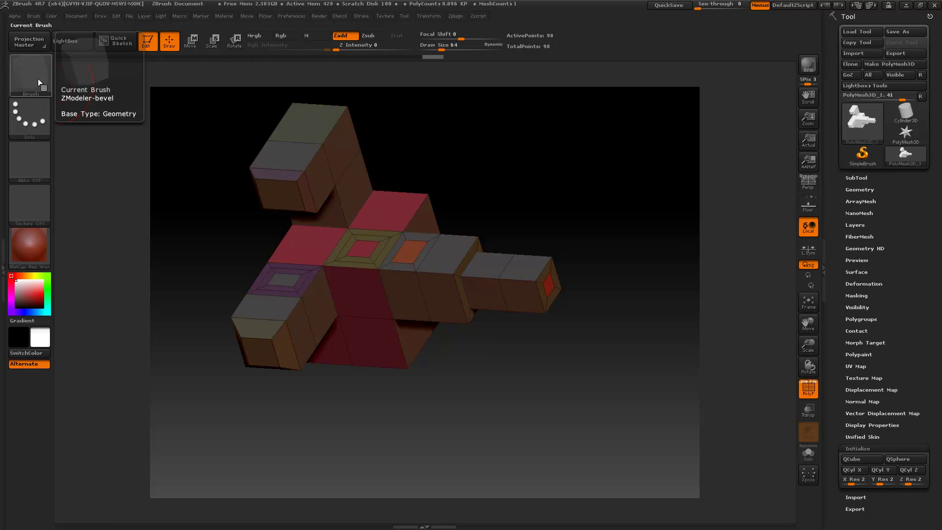
key("e")
key("b")
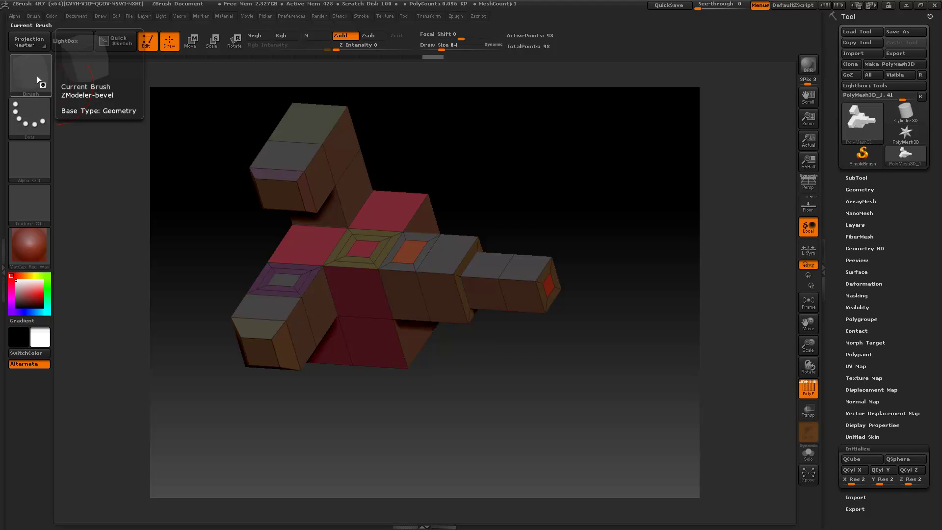
key("s")
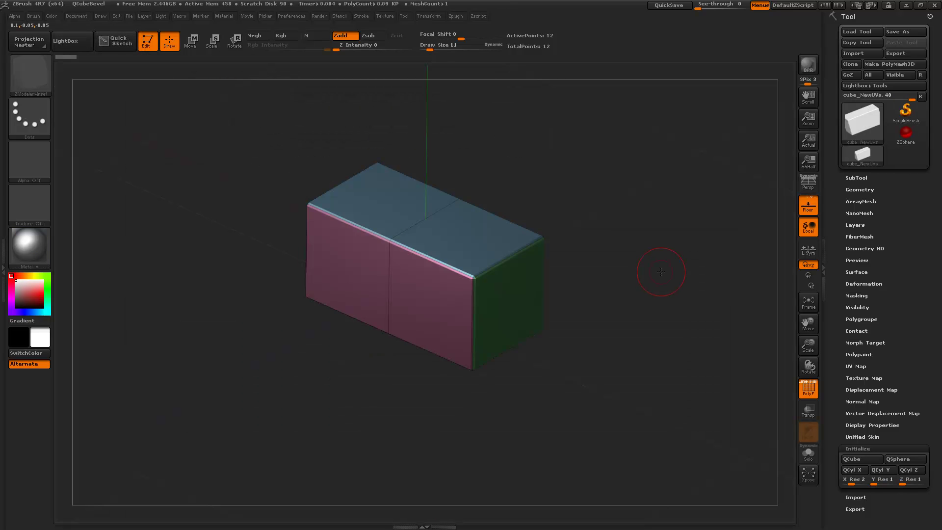
left_click(73, 46)
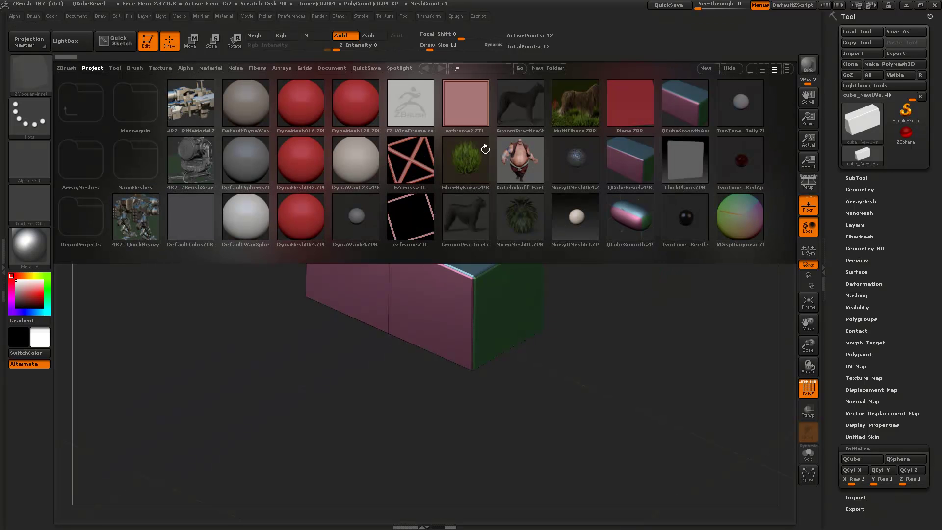
left_click(78, 42)
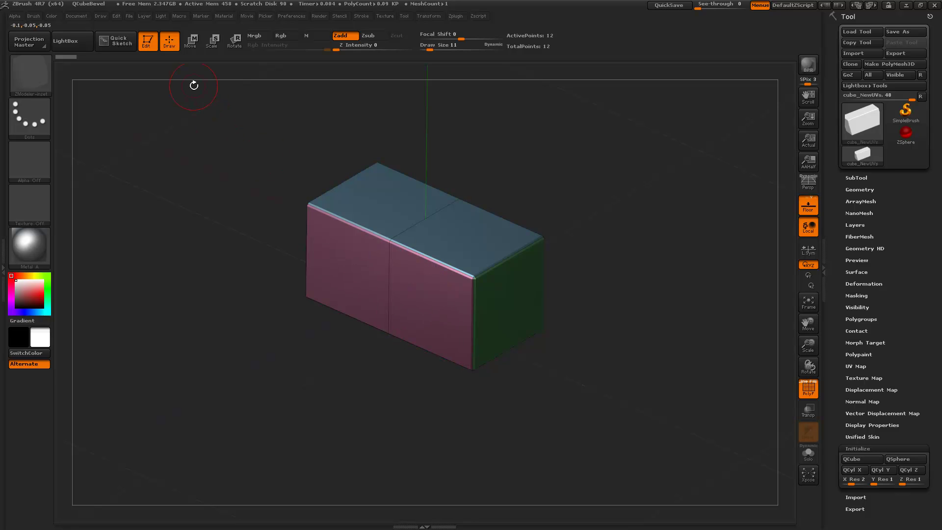
left_click(173, 16)
- With the extrude and inset brushes, extrude the block's right top polygon up and sideways into a long arm and inset the arm's end
key("e")
key("i")
right_click_drag(614, 232, 579, 152, "alt")
right_click_drag(577, 204, 413, 238, "alt")
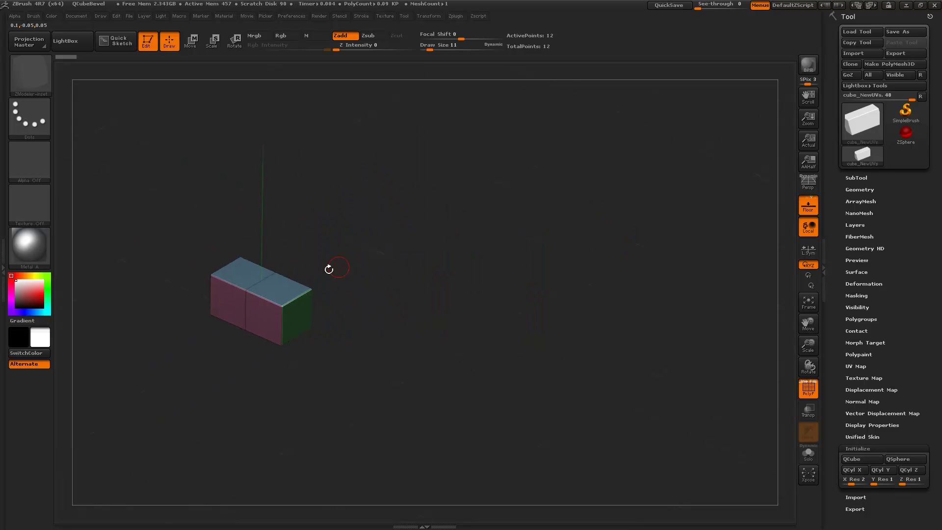
key("e")
left_click_drag(281, 290, 414, 312)
key("i")
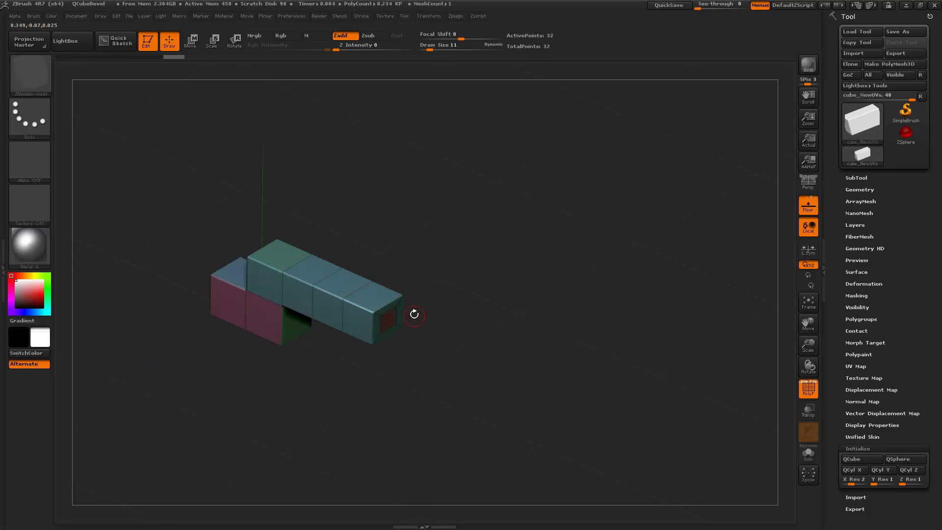
- Inset and extrude a narrow column from the arm's top, and extrude a block from the arm's front face with its end polygon inset
left_click_drag(342, 281, 344, 245)
key("e")
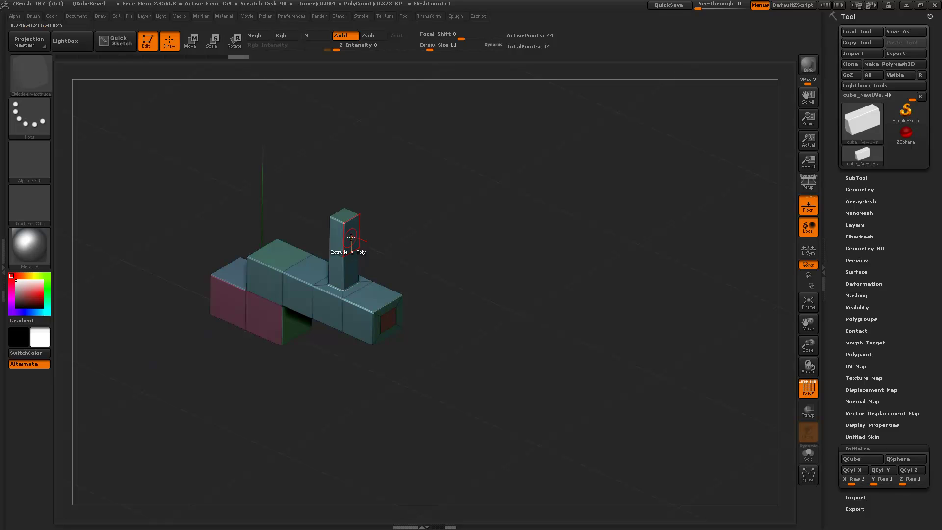
left_click_drag(350, 320, 333, 338)
key("i")
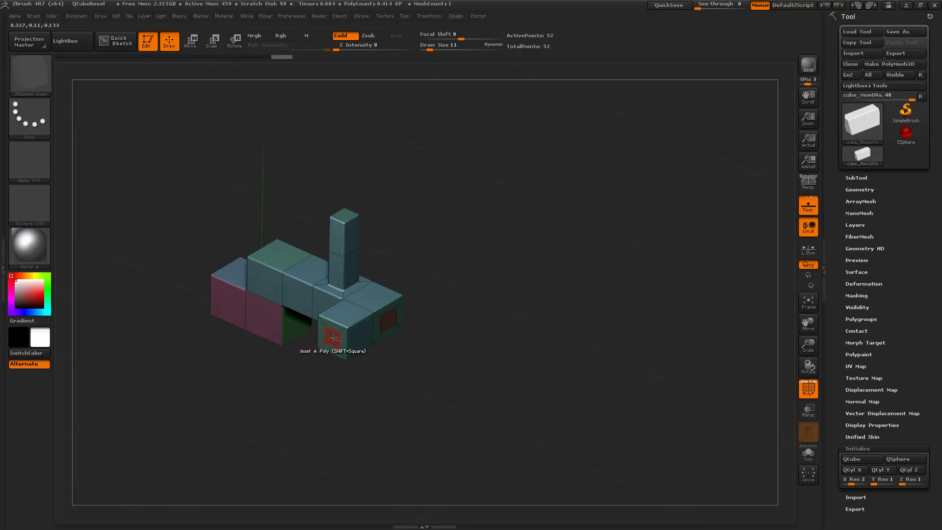
left_click_drag(333, 338, 338, 337)
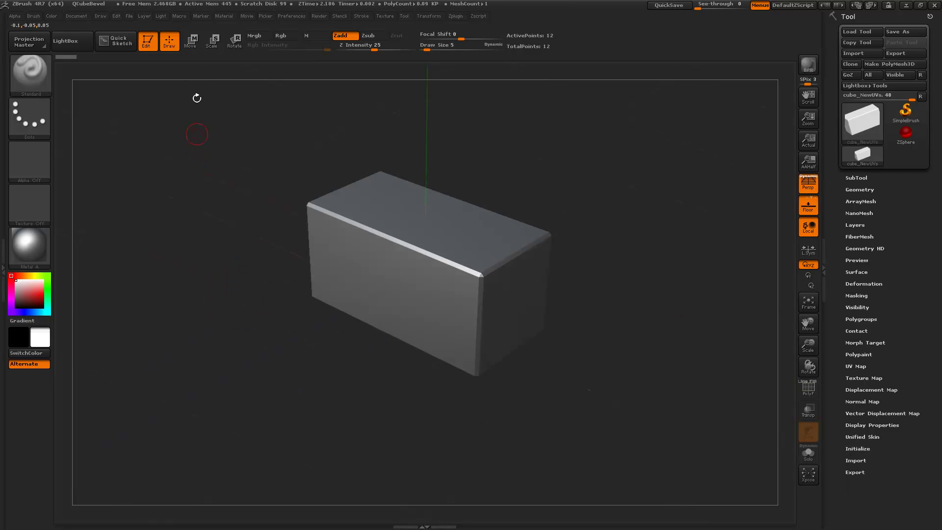
- Reload all macros and turn on the polyframe display for the cube
left_click(178, 17)
left_click(177, 16)
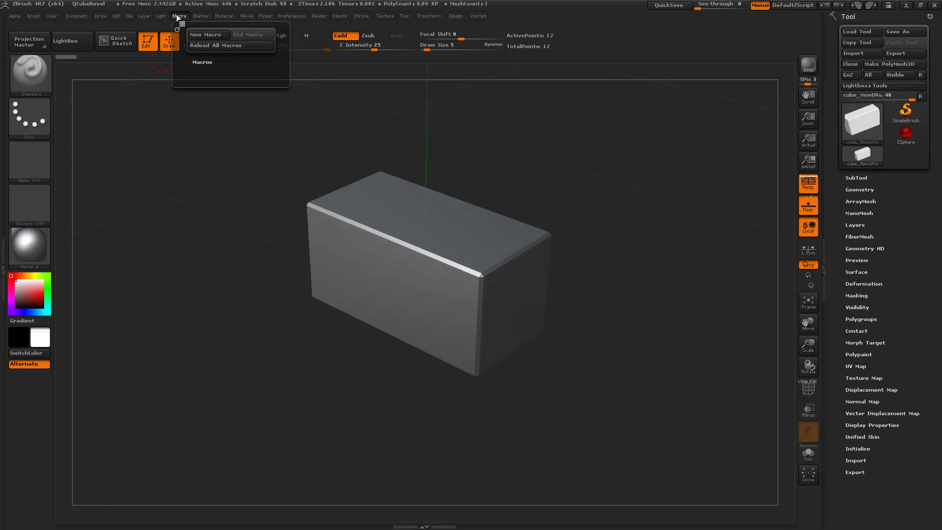
left_click(195, 46)
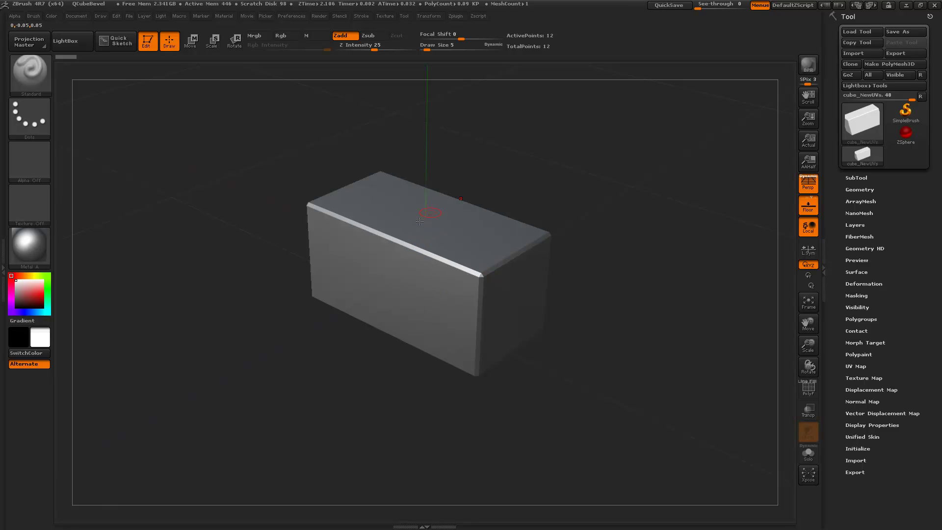
left_click(386, 241)
key("shift+f")
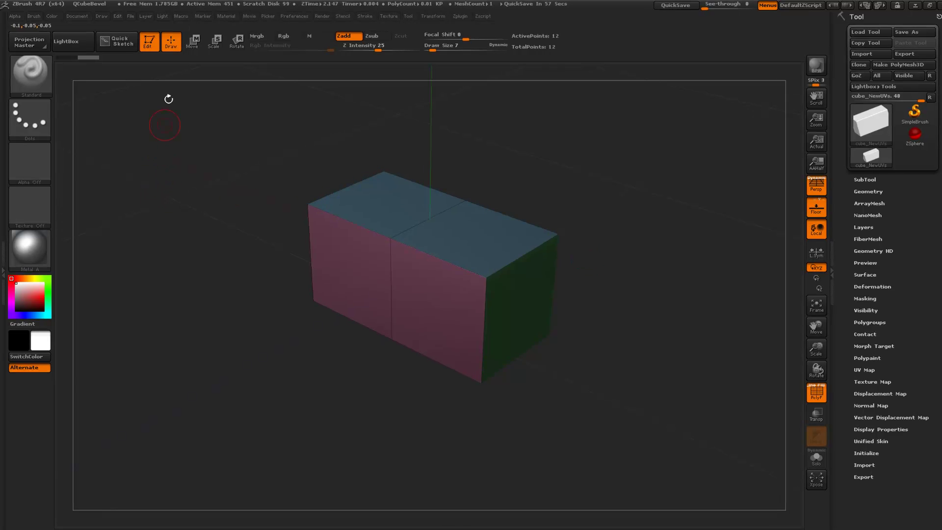
- Reload all macros and run the load-Brush-ZModeler-polygon macro to load the saved brushes
left_click(300, 27)
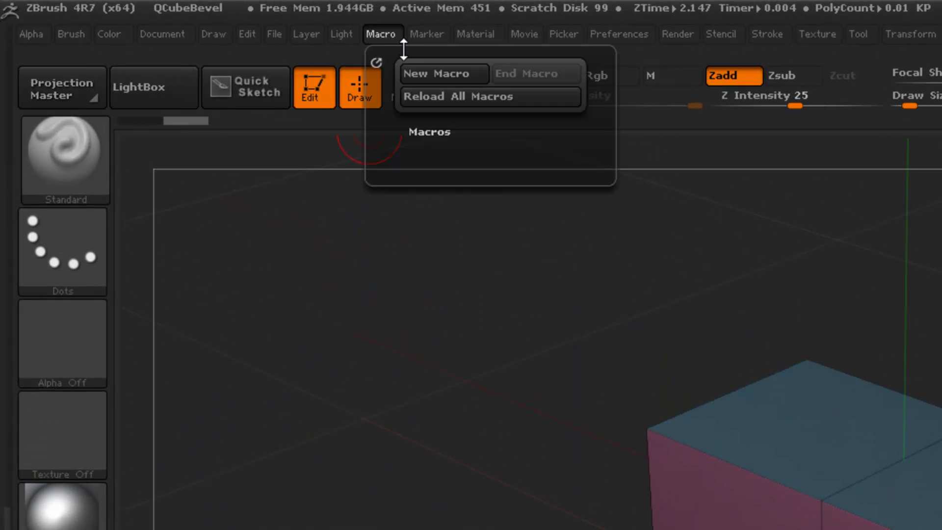
left_click(415, 96)
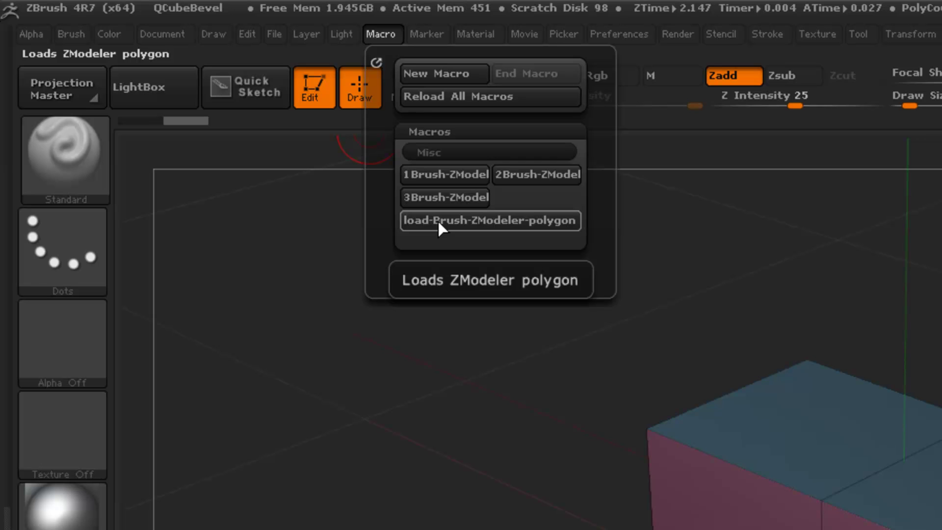
left_click(438, 219)
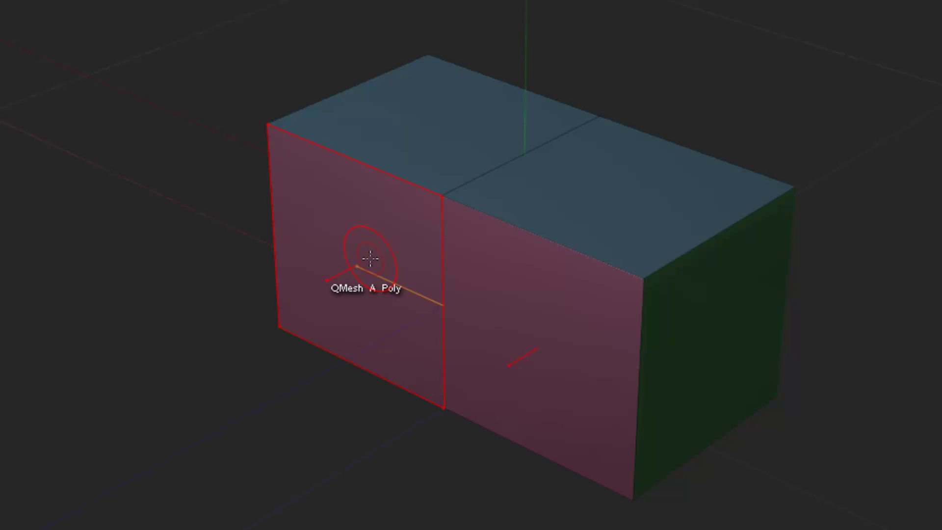
- Switch the polygon brush between Bevel and QMesh, and examine the QMesh polygon actions, targets and modifiers
key("b")
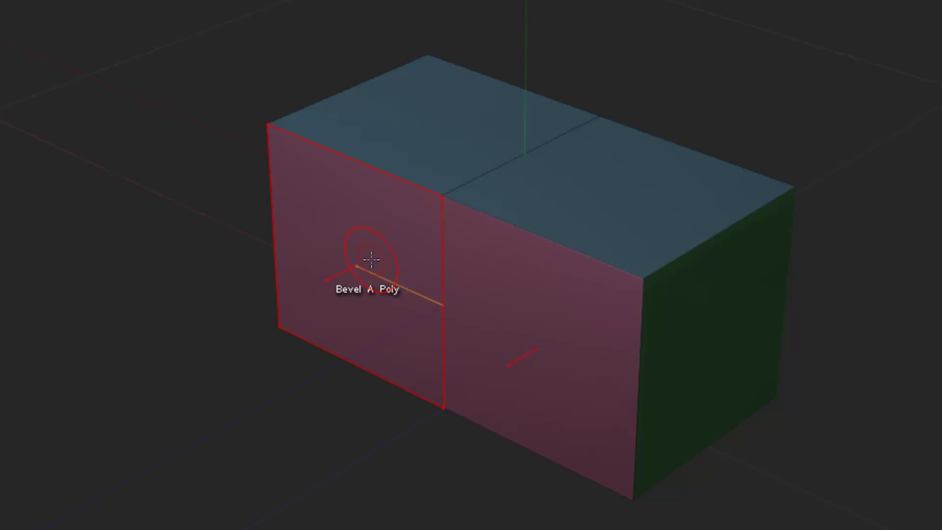
key("q")
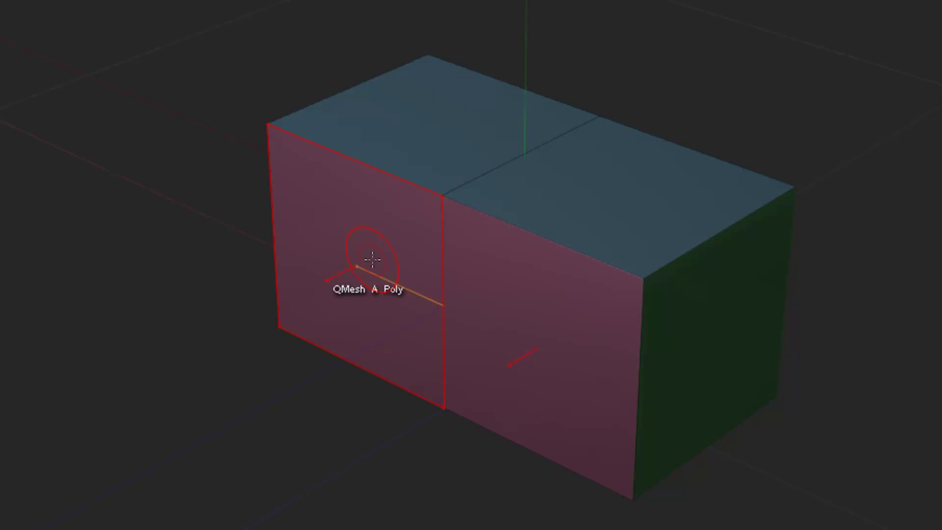
key("space")
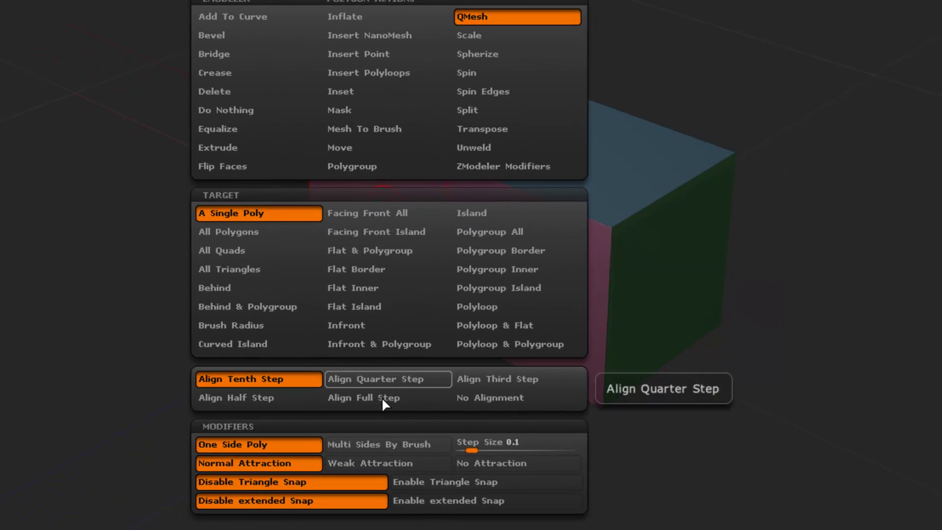
left_click(406, 444)
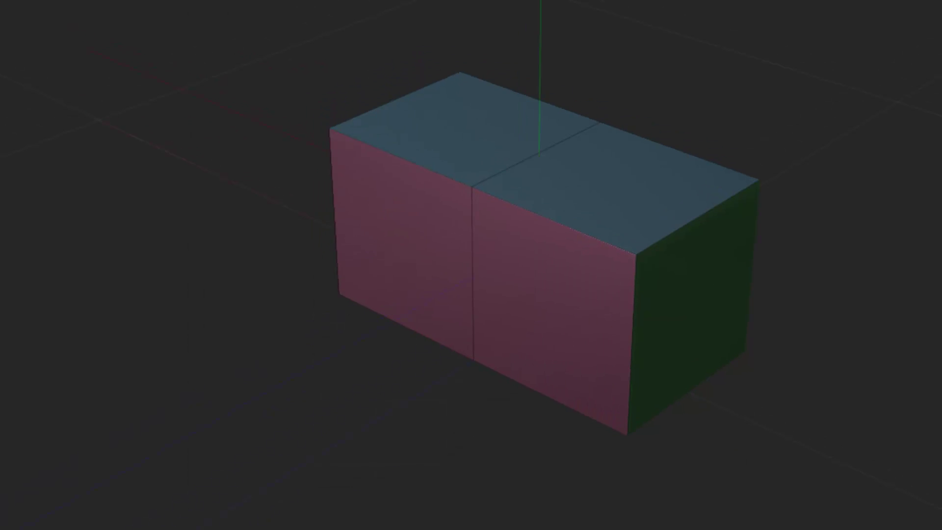
left_click(53, 26)
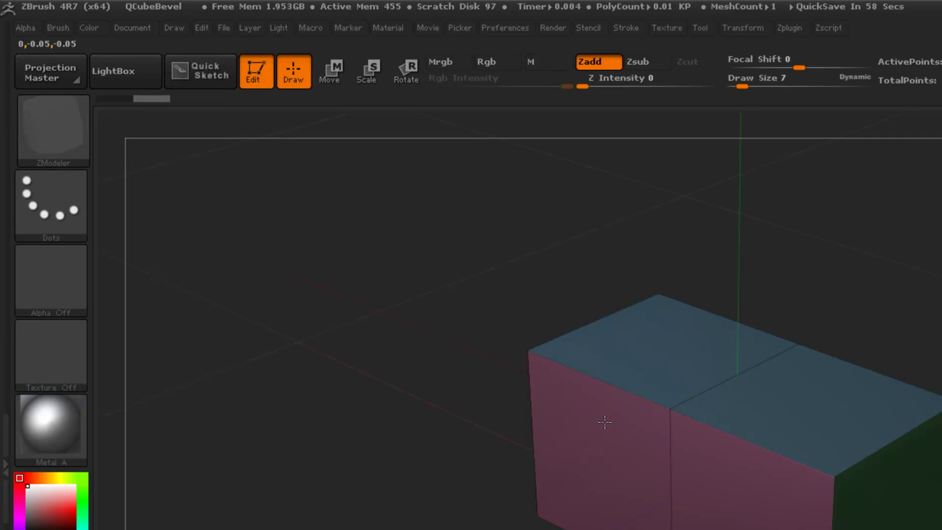
key("space")
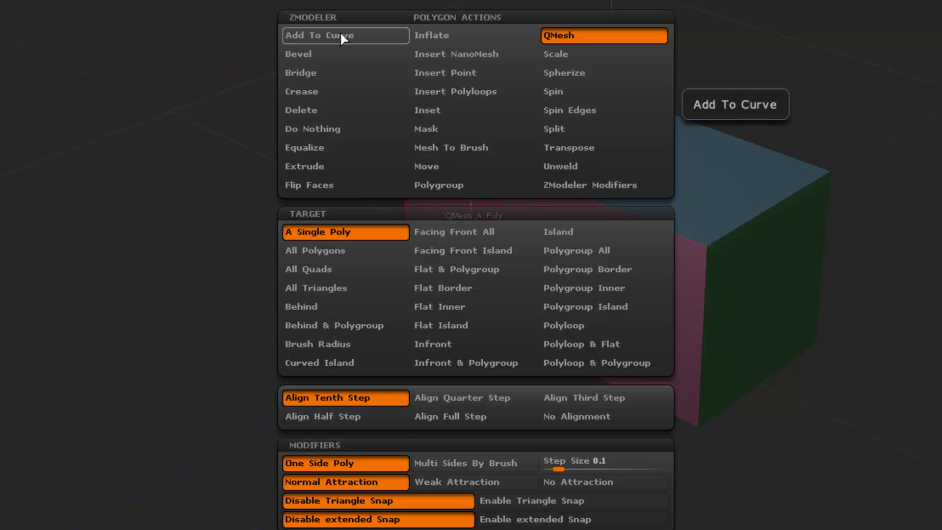
left_click(328, 114)
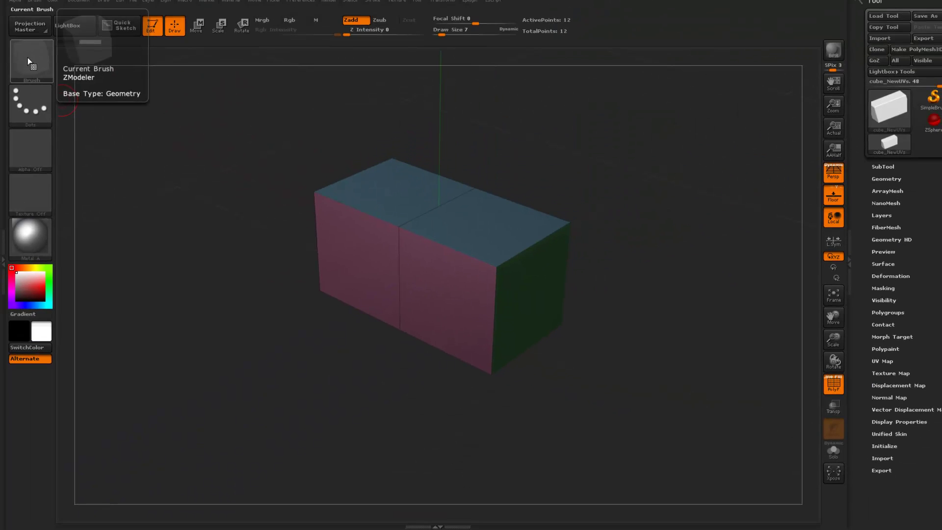
key("space")
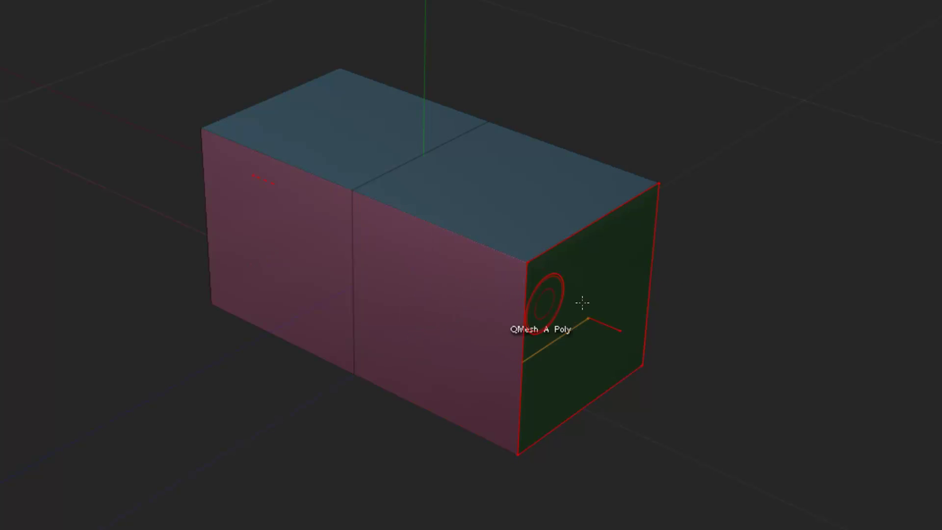
- Compare the Bevel and QMesh brushes on the cube's front polygon, and examine the ZModeler edge actions on its top front edge
left_click_drag(770, 270, 730, 332, "alt")
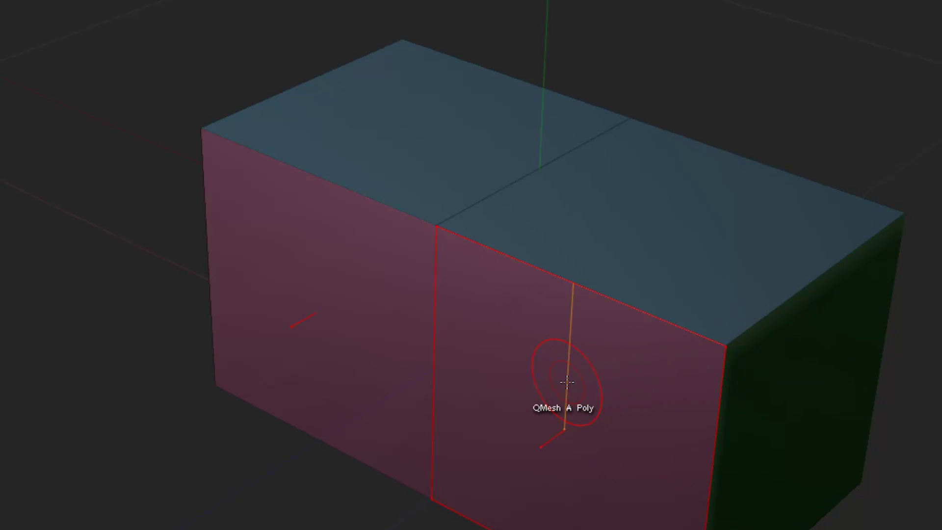
key("b")
key("q")
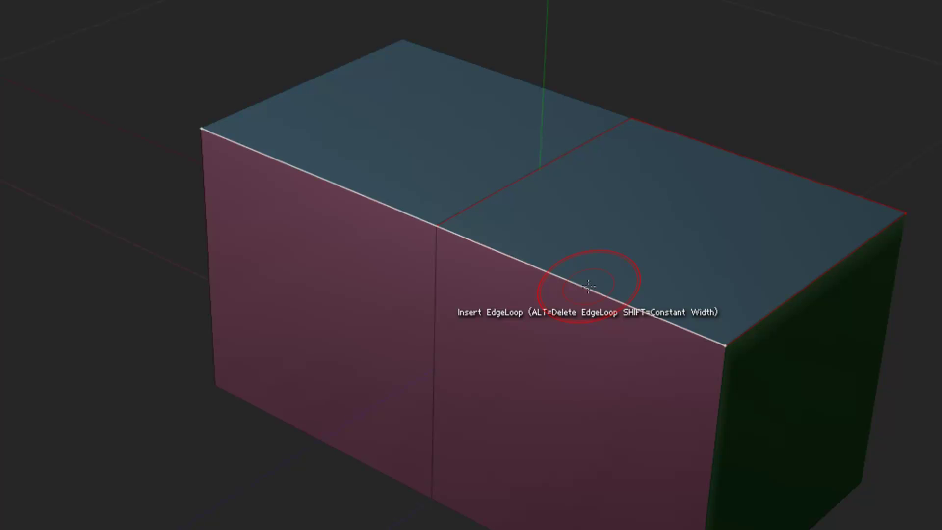
key("space")
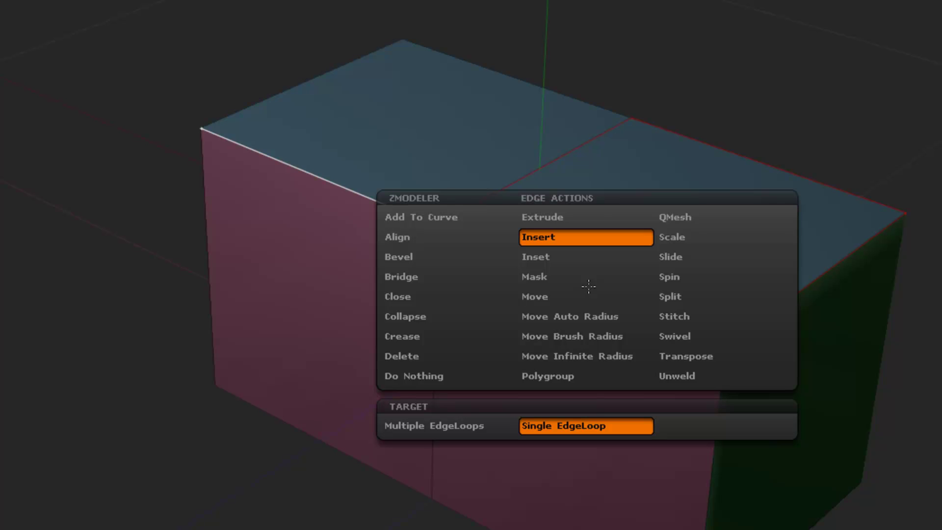
left_click(675, 237)
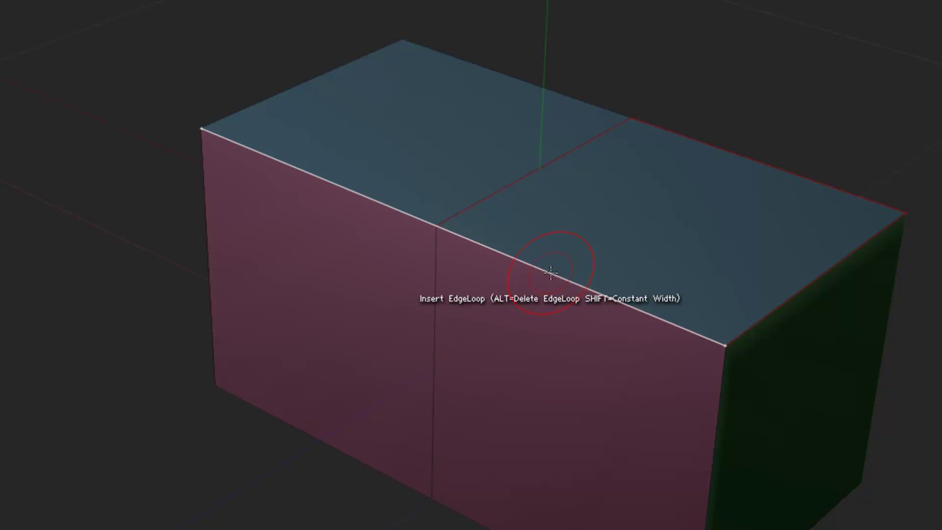
key("space")
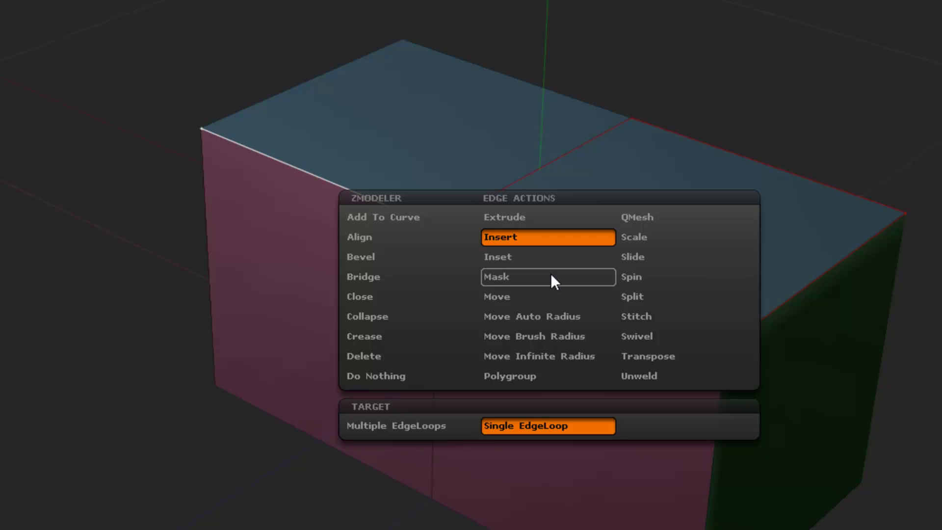
left_click(372, 236)
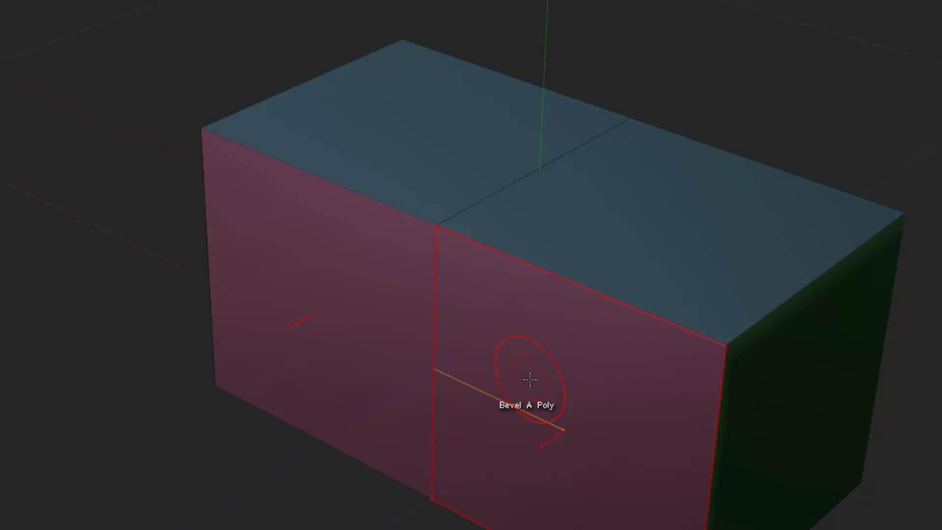
left_click(529, 379)
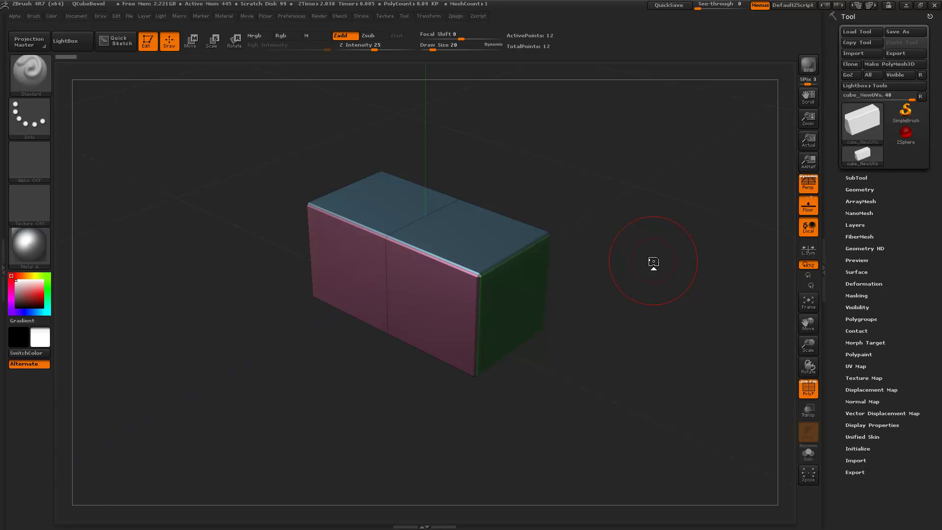
- Reload all macros to bring up the Misc group of ZModeler macros
left_click(180, 16)
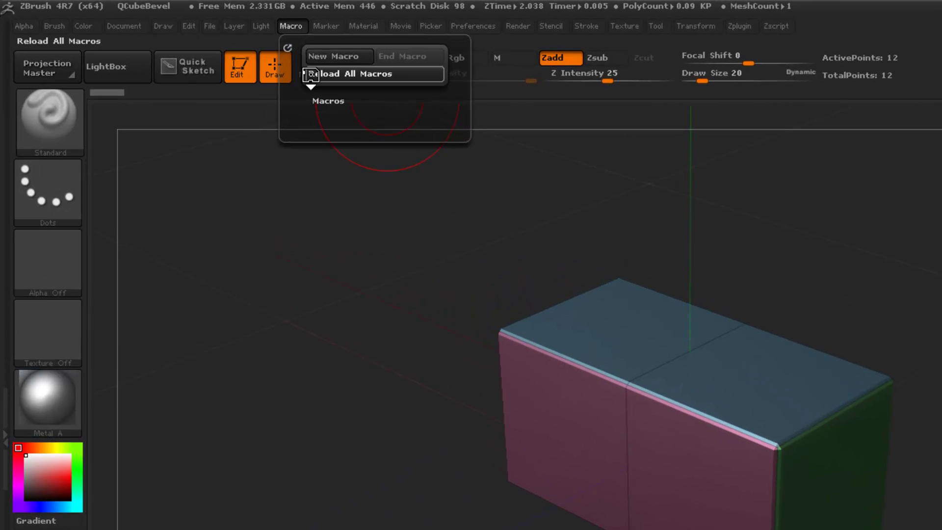
left_click(310, 74)
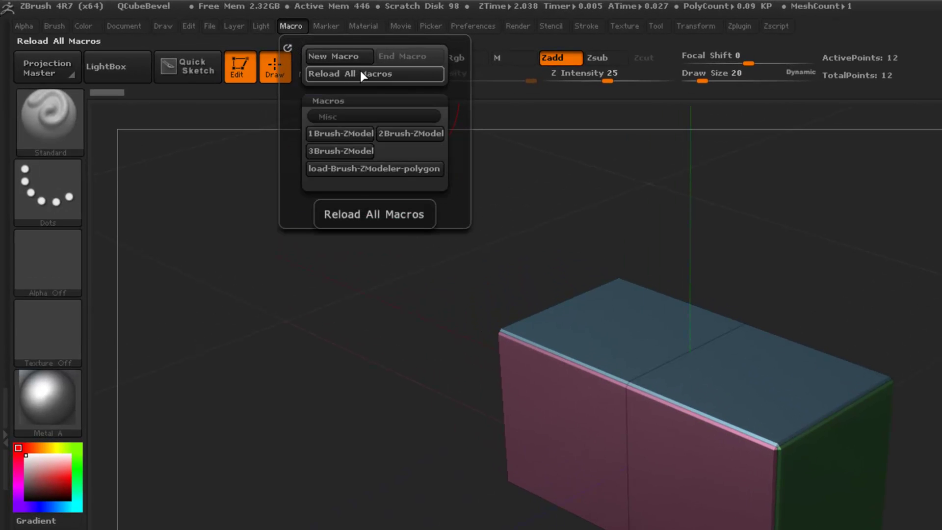
- Run the load-Brush-ZModeler-polygon macro to load the saved brushes, and run the 1Brush-ZModel toggle macro
left_click(350, 170)
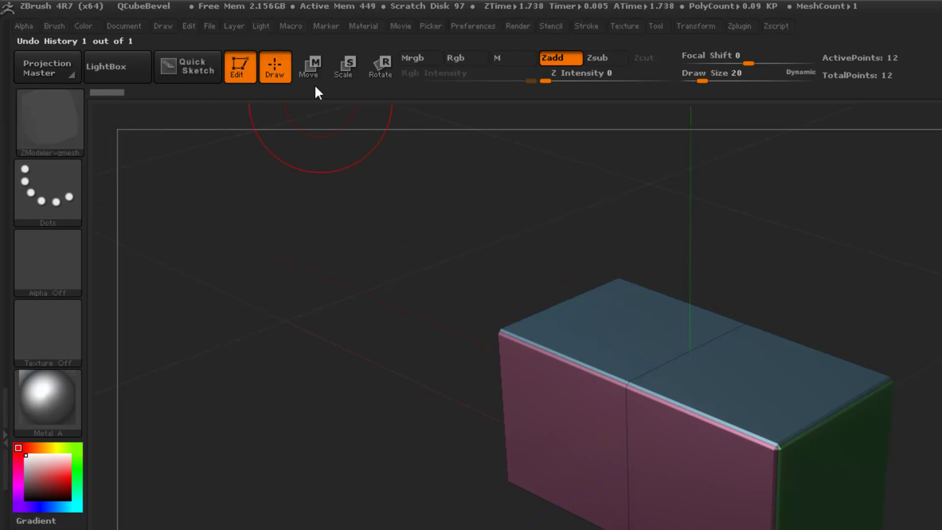
left_click(289, 27)
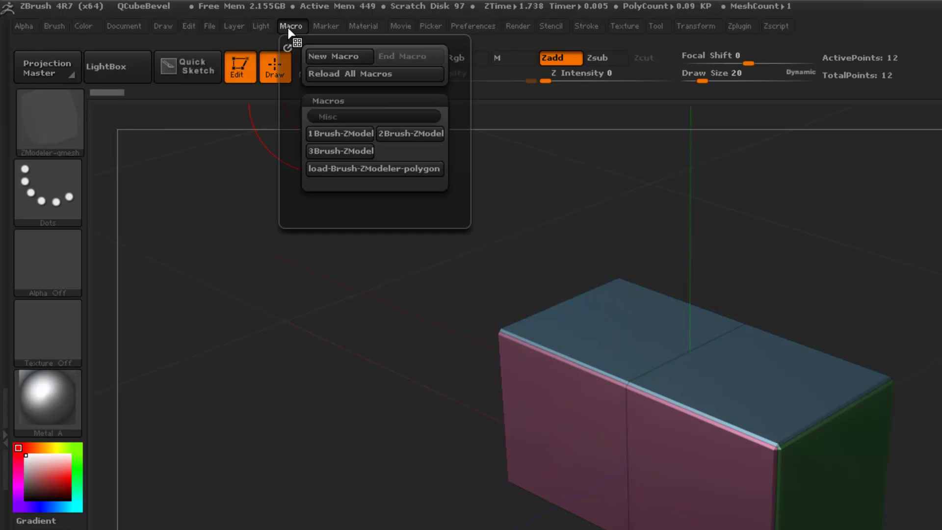
left_click(331, 133)
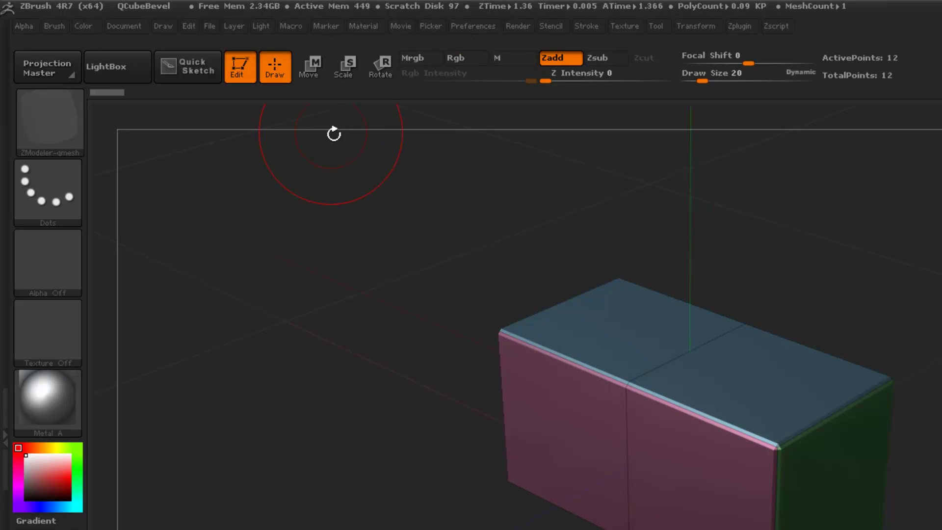
- Select the ZModeler-crease brush and run the 1Brush-ZModel macro with it to try toggling brush set 1
left_click(72, 131)
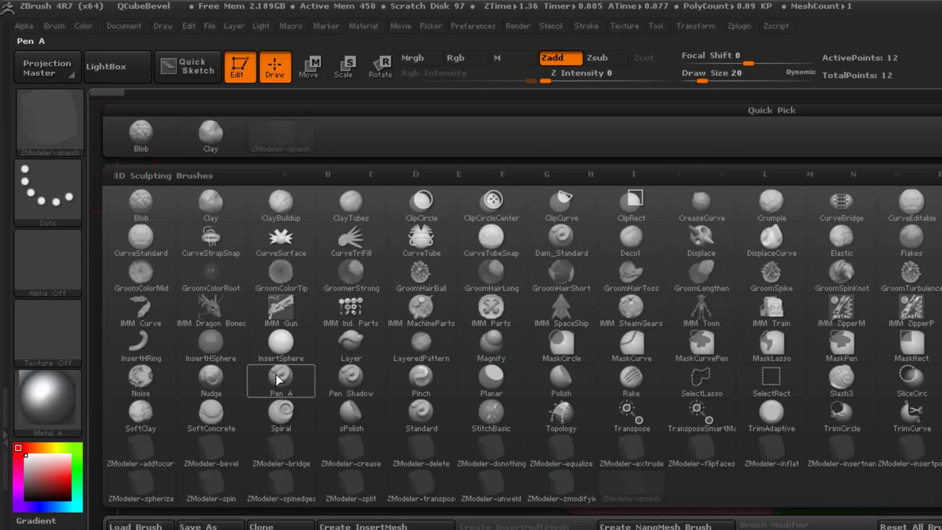
left_click(351, 447)
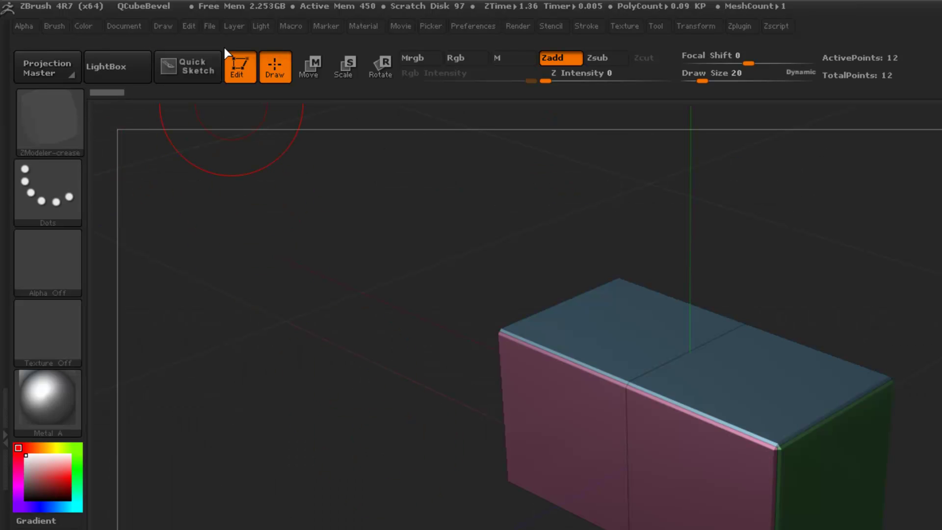
left_click(286, 30)
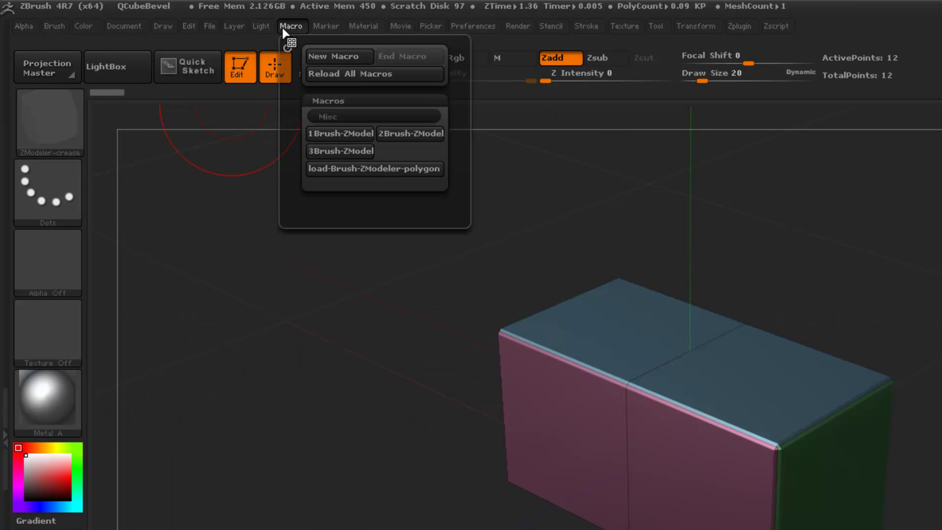
left_click(323, 135)
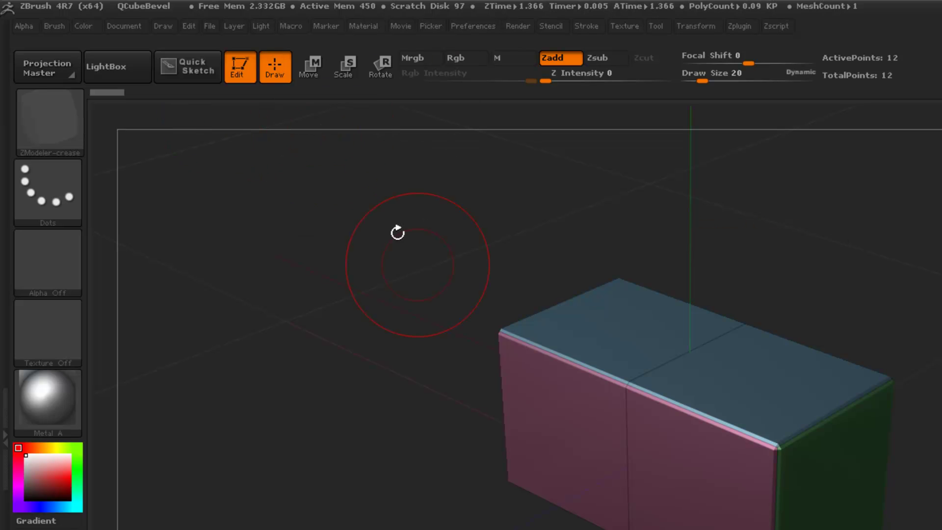
left_click(294, 25)
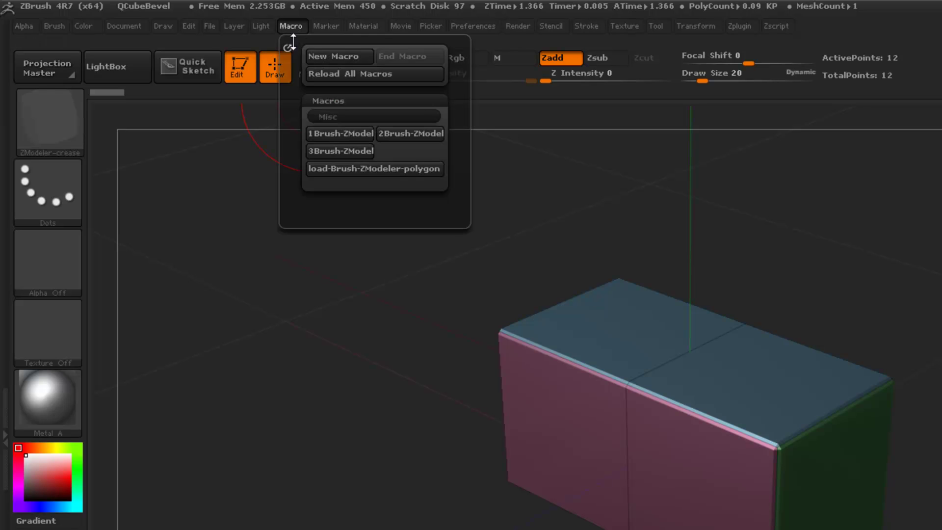
left_click(330, 140)
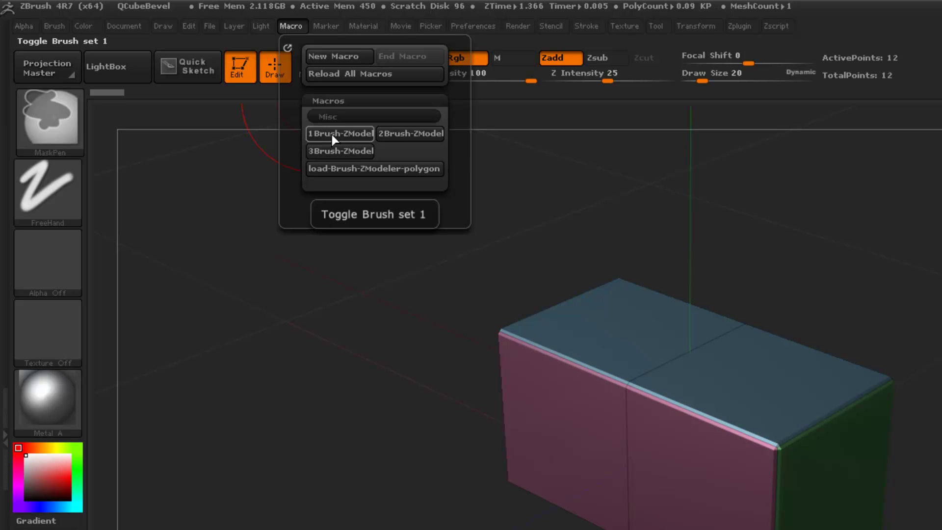
- Assign the custom hotkey 1 to the 1Brush-ZModel macro, replacing that key's existing assignment
left_click(332, 134, "ctrl+alt")
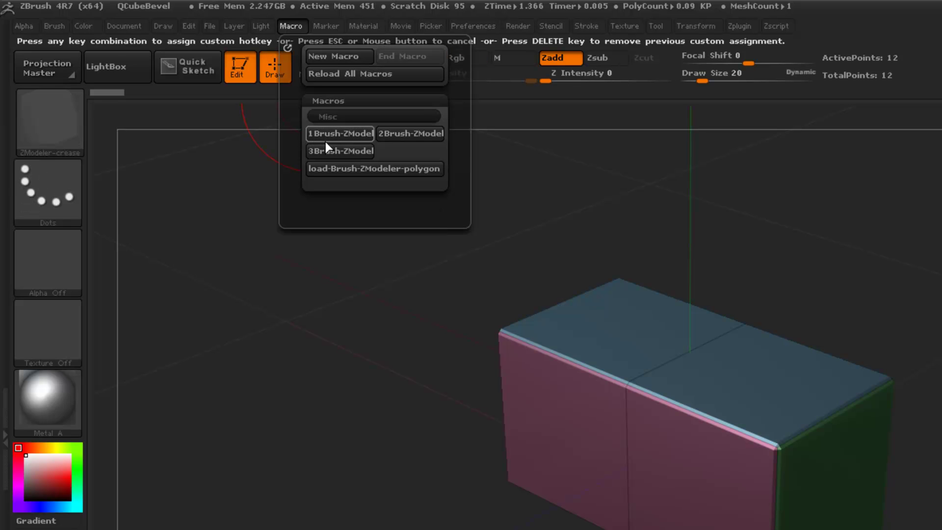
key("1")
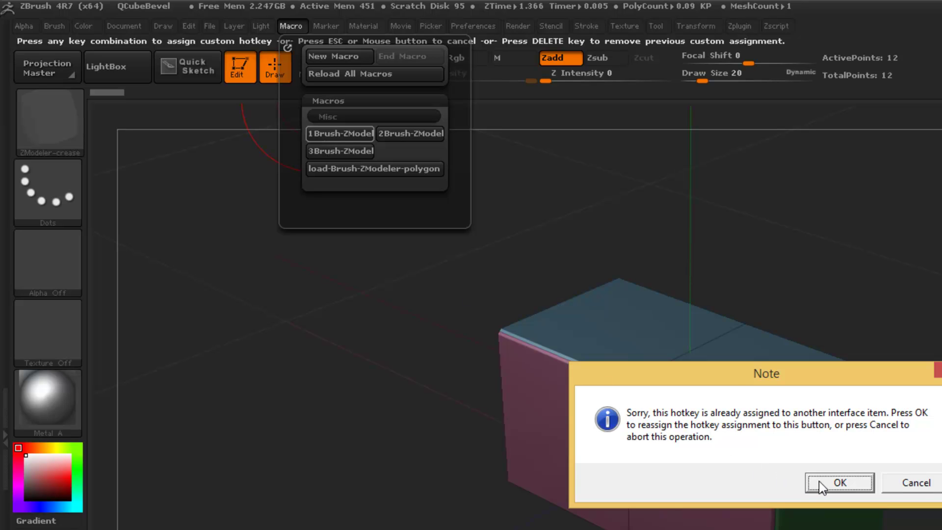
left_click(821, 484)
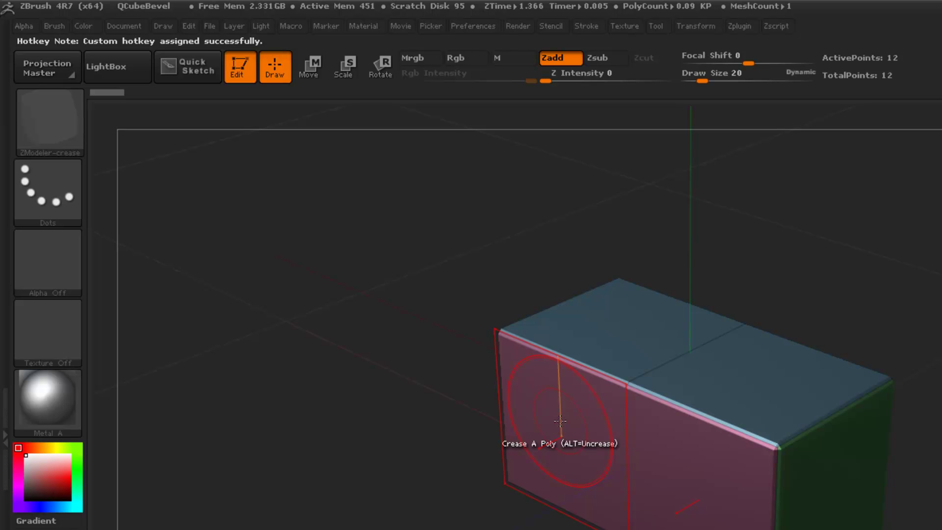
- On the cube's top front edge, set the ZModeler edge action to Align for the QMesh brush and Extrude for the Crease brush
key("q")
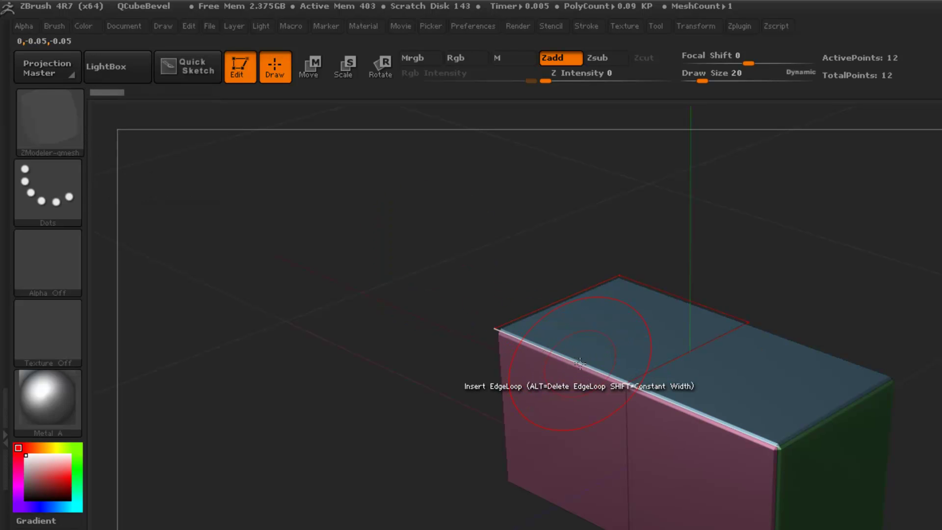
key("space")
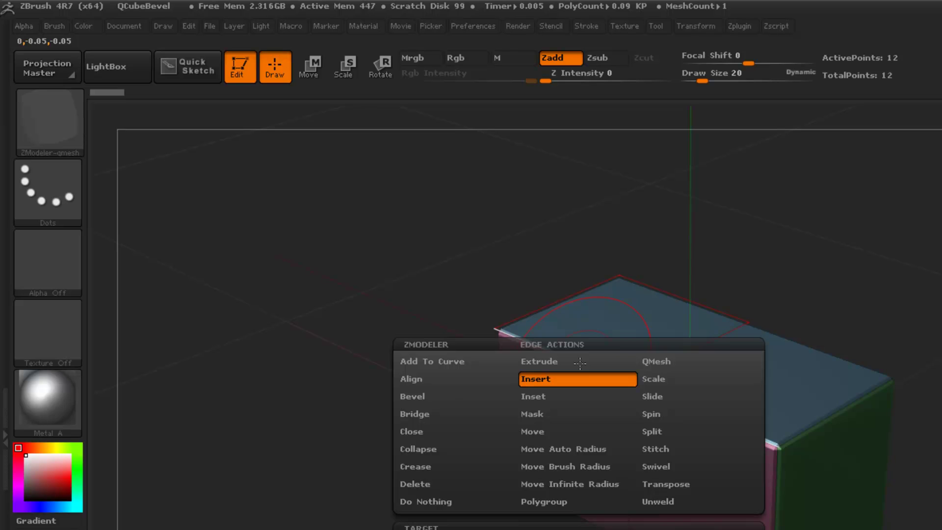
left_click(411, 384)
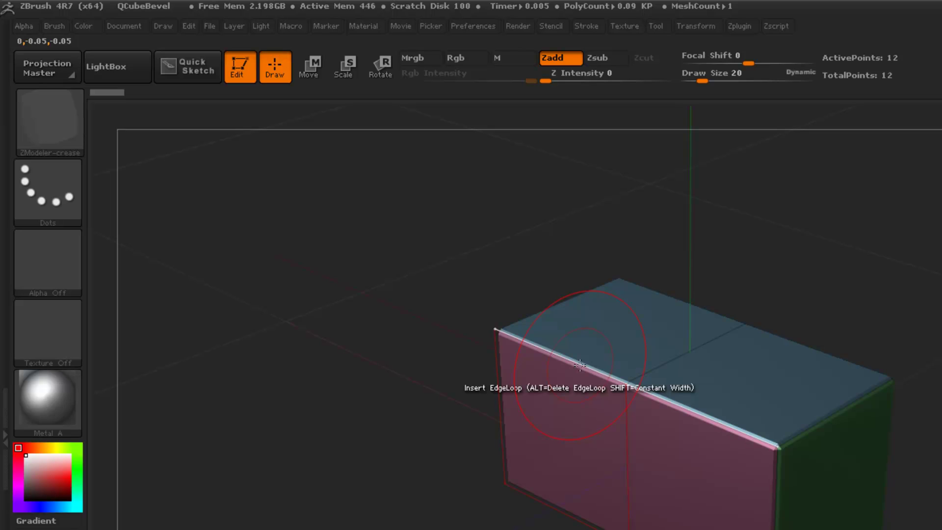
key("space")
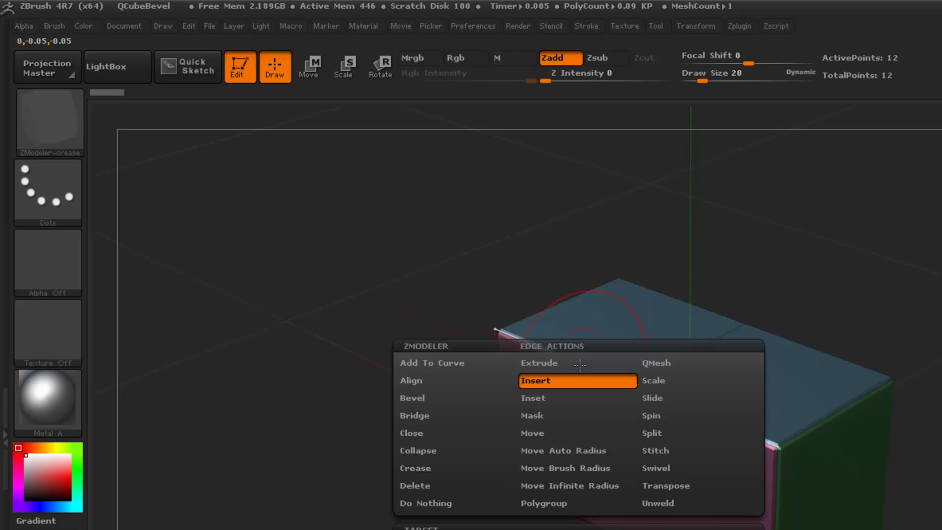
left_click(567, 368)
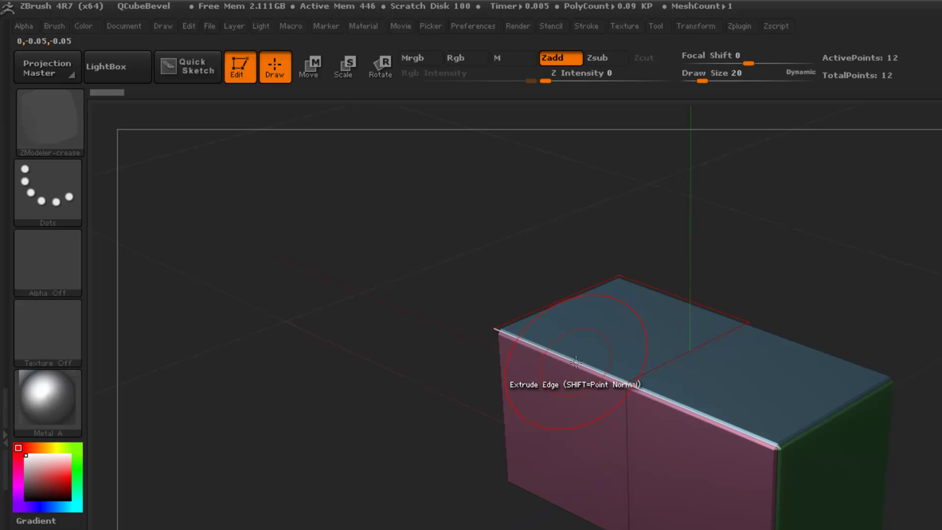
key("alt")
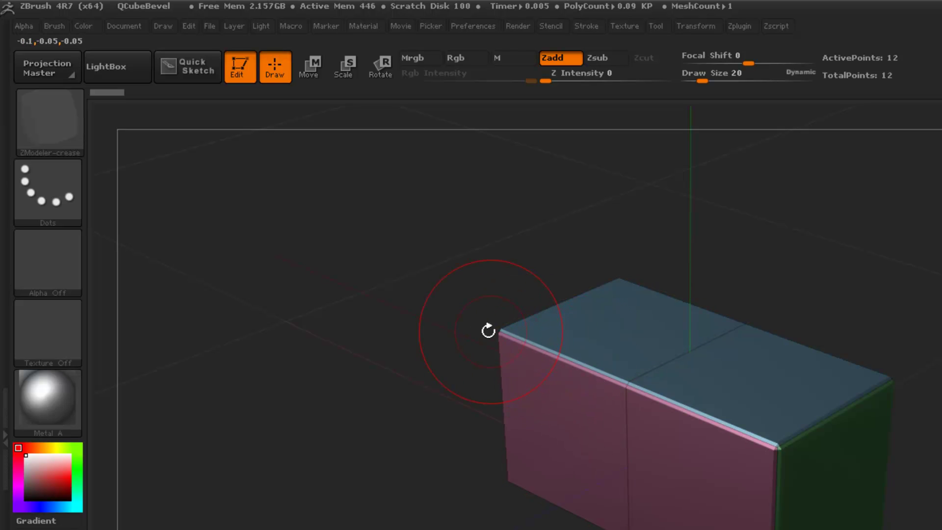
- Start saving the ZModeler-crease brush as a preset and browse to the Macros\Misc\Brush-ZModeler-polygon folder
left_click(66, 122)
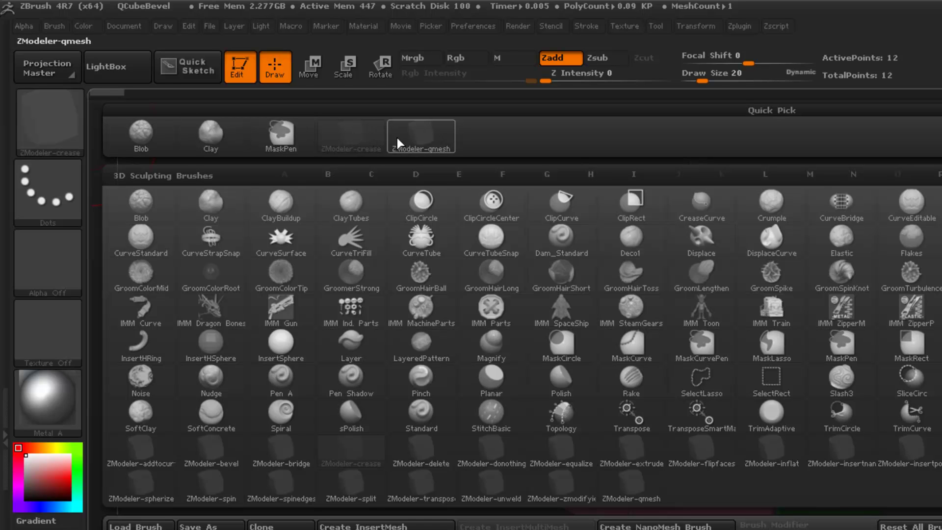
left_click(360, 139)
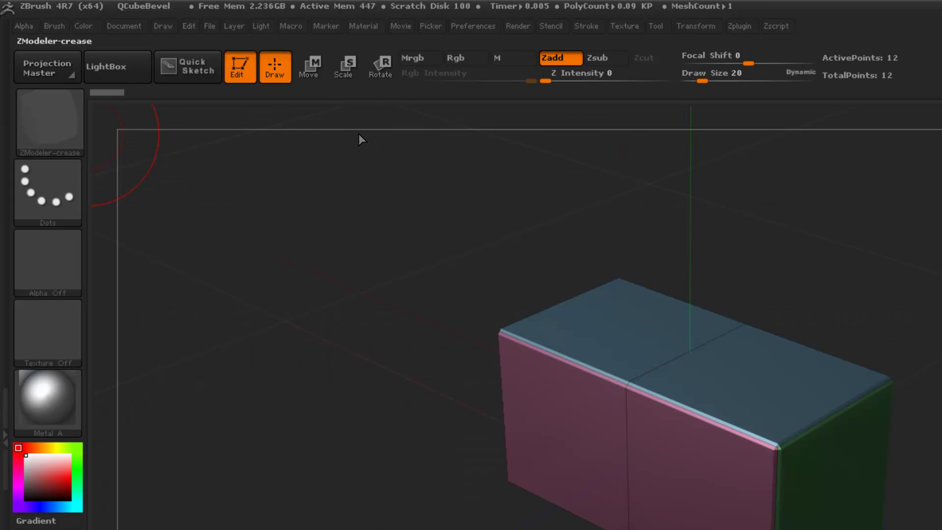
left_click(55, 27)
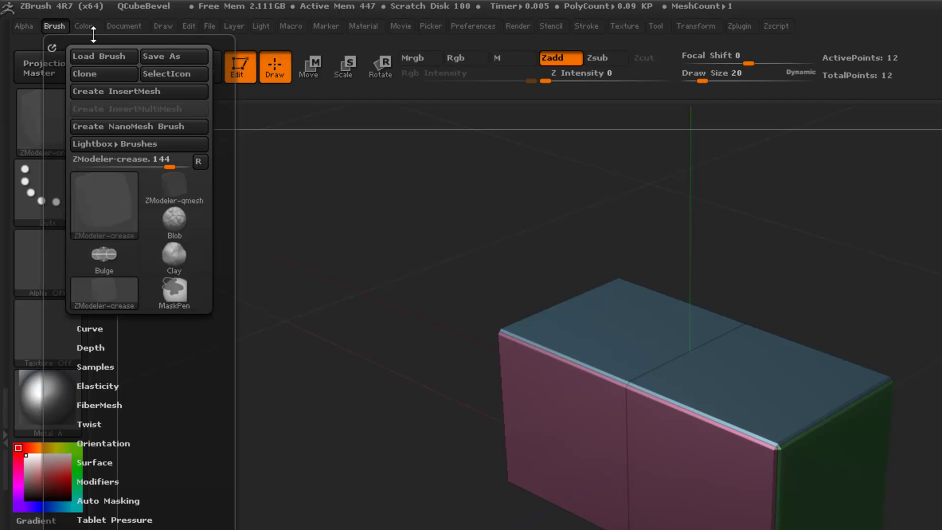
left_click(158, 54)
left_click(633, 68)
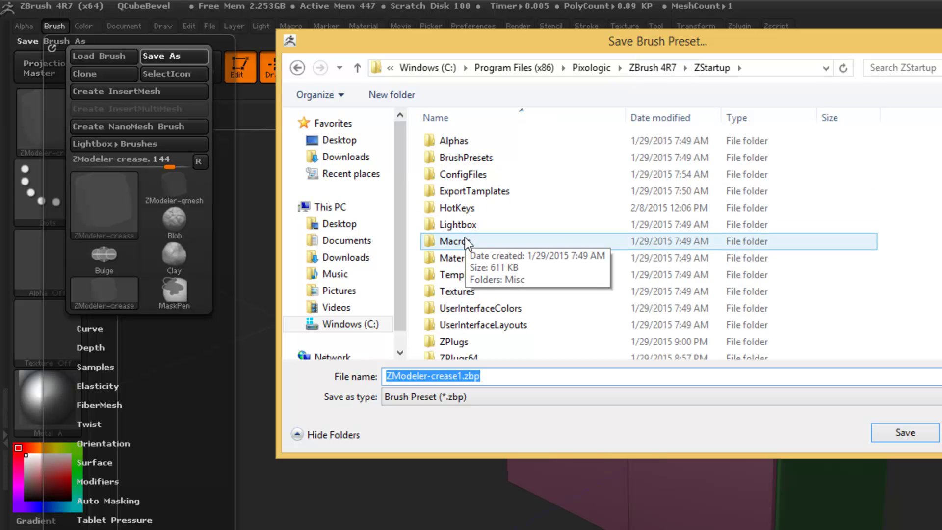
double_click(465, 240)
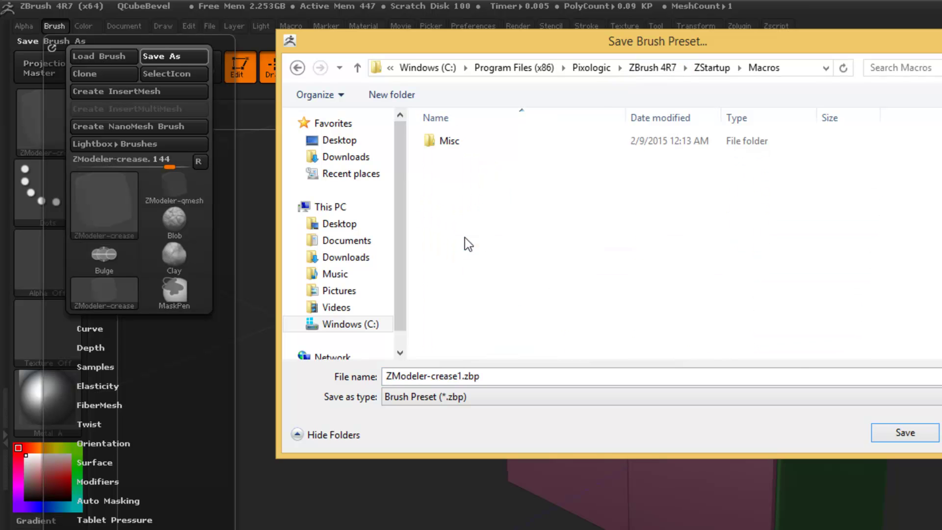
left_click(439, 144)
double_click(438, 143)
double_click(438, 143)
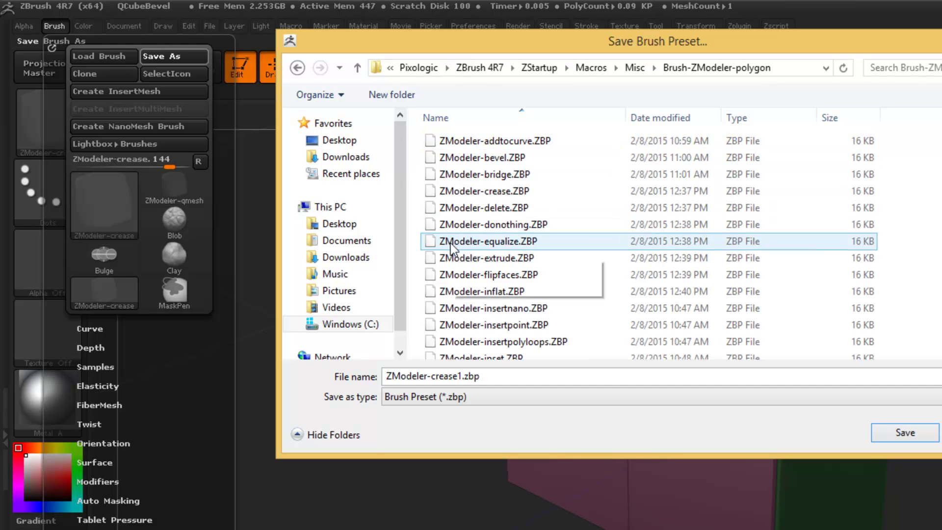
- Save the crease brush preset over the existing ZModeler-crease.ZBP file
left_click(459, 376)
type("1")
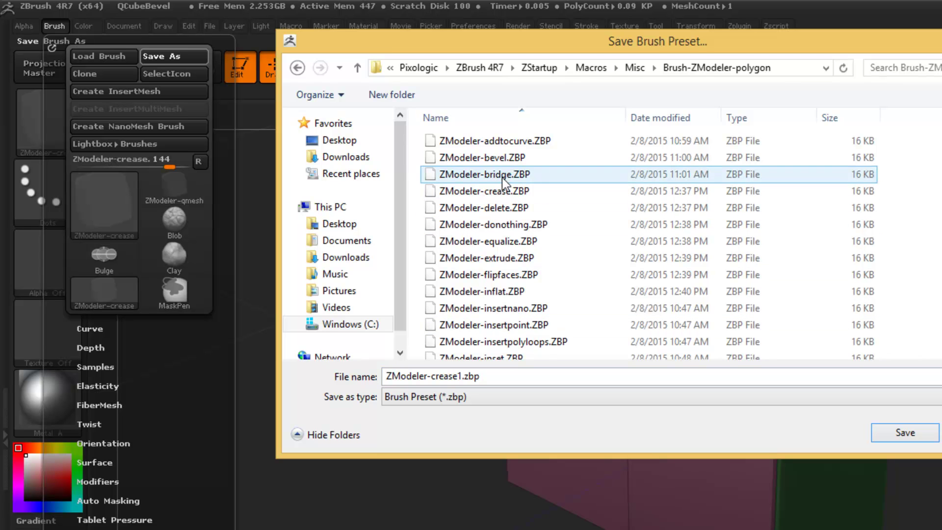
left_click(503, 194)
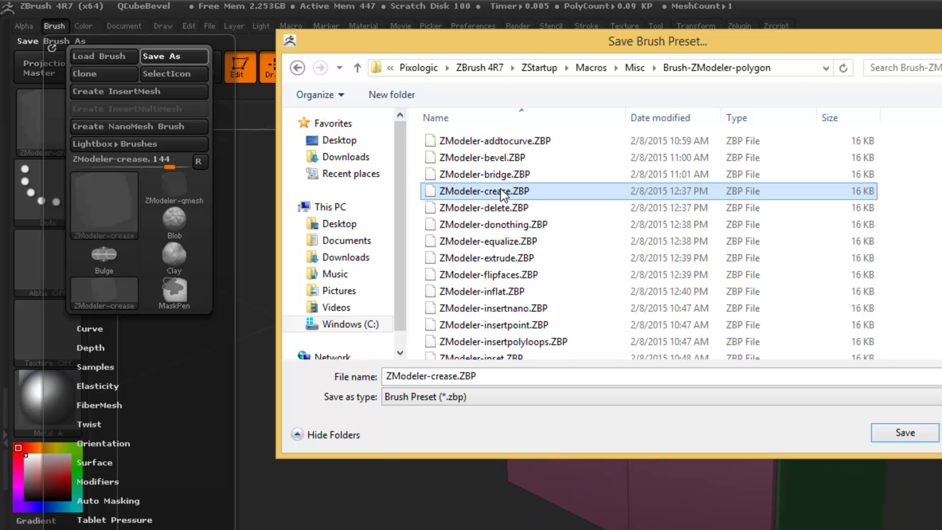
left_click(916, 439)
left_click(811, 427)
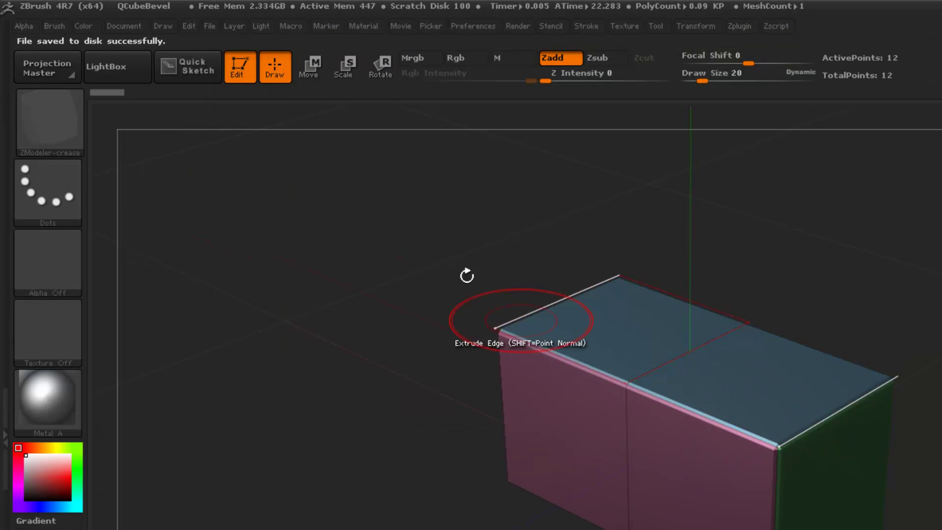
- Select the ZModeler-qmesh brush and save its preset over the existing ZModeler-qmesh.ZBP in the Brush-ZModeler-polygon folder
left_click(66, 137)
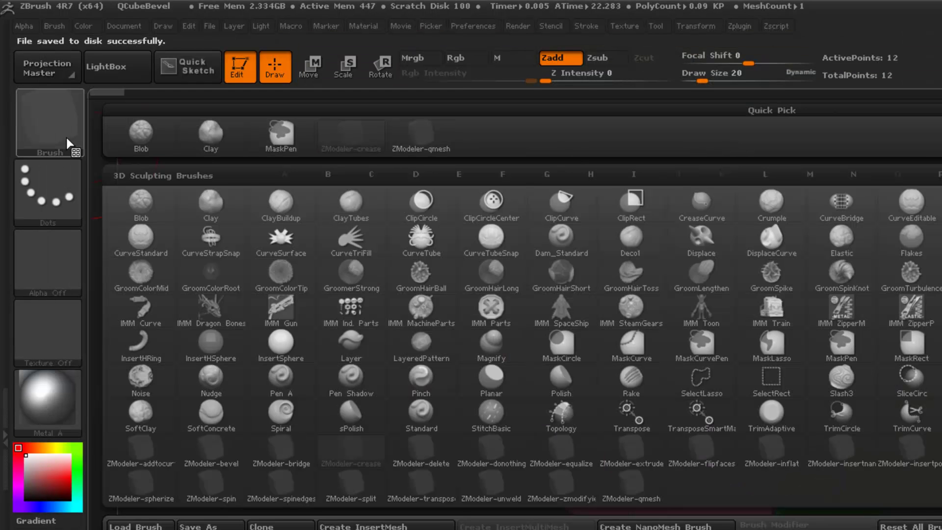
left_click(410, 139)
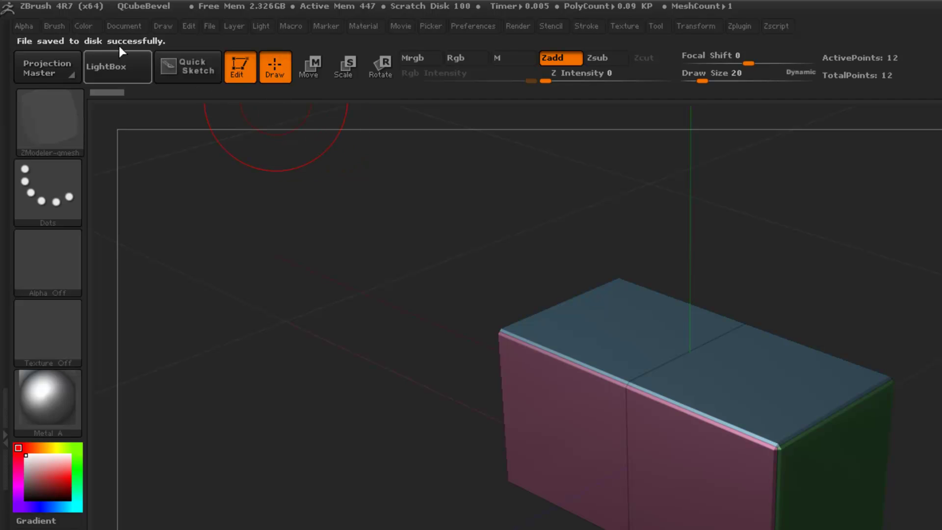
left_click(56, 26)
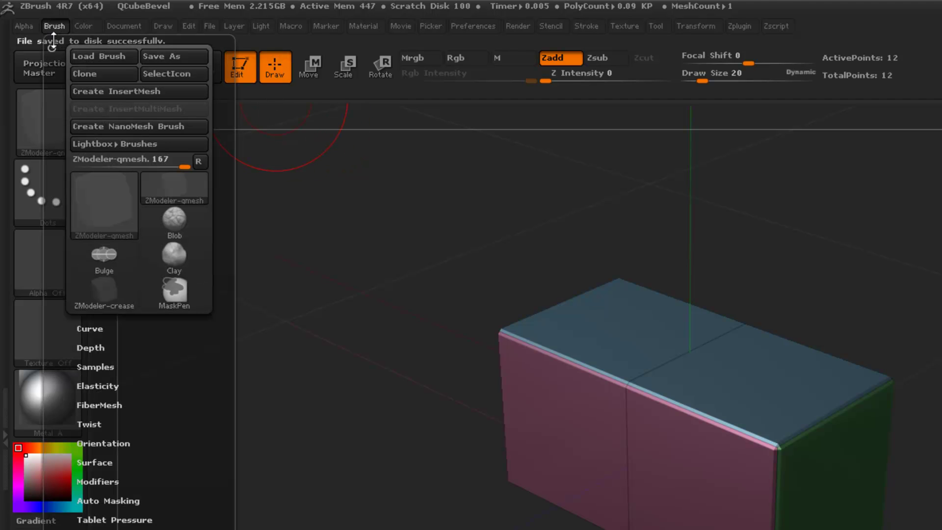
left_click(160, 57)
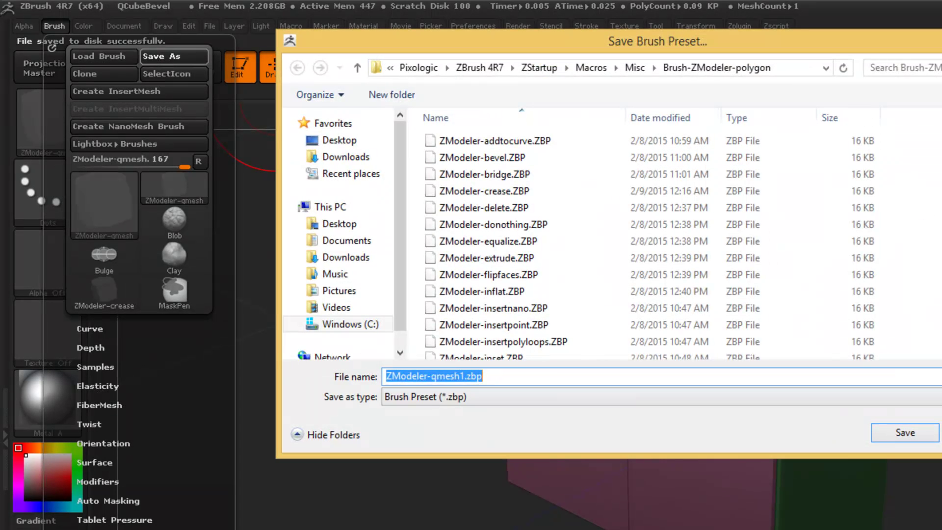
scroll(589, 244, "down", 5)
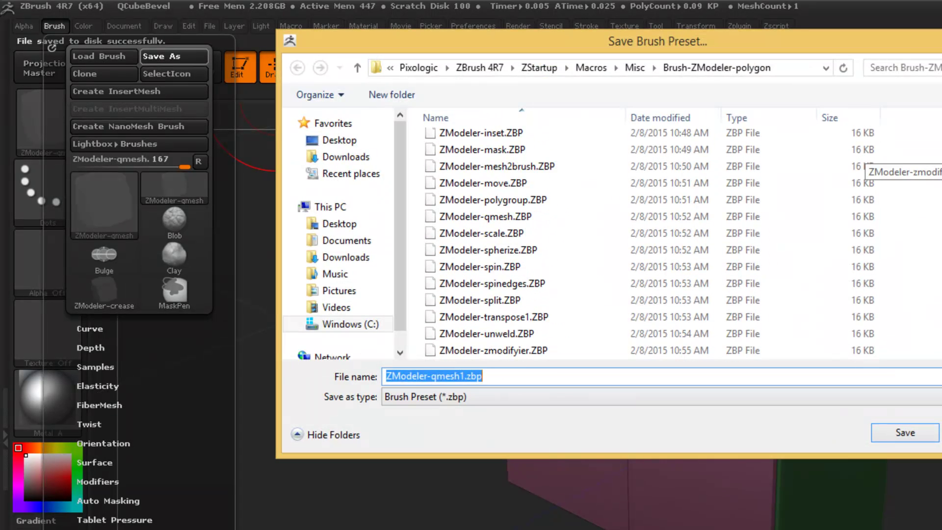
left_click(534, 216)
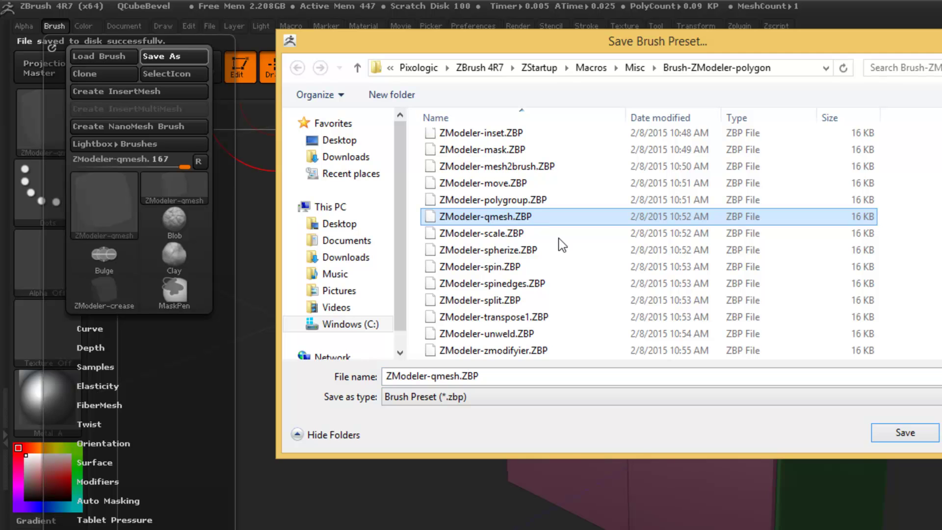
left_click(884, 432)
left_click(833, 428)
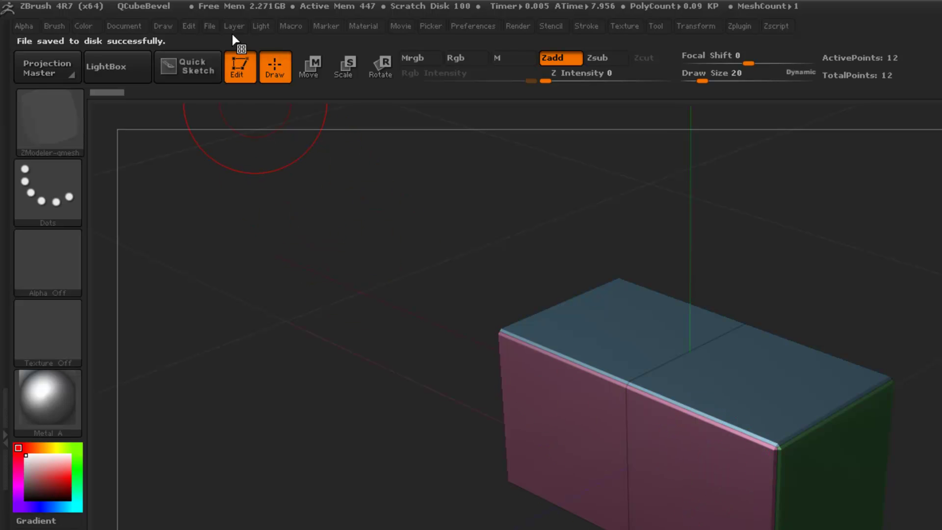
- Run the load-Brush-ZModeler-polygon macro again to reload the updated brush presets
left_click(285, 27)
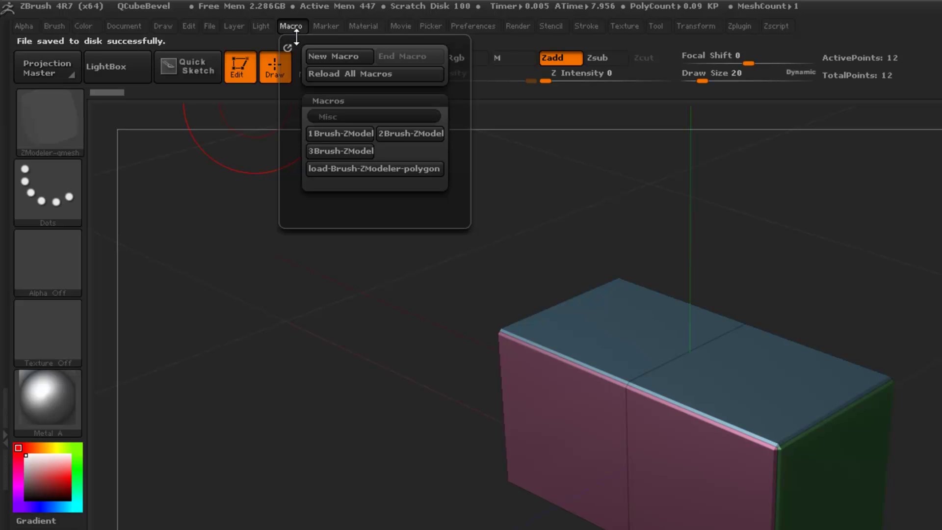
left_click(330, 168)
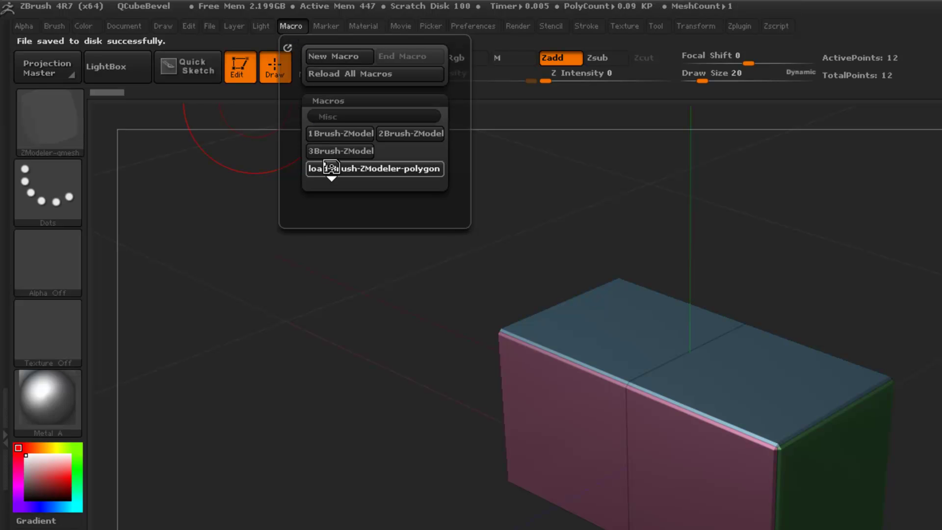